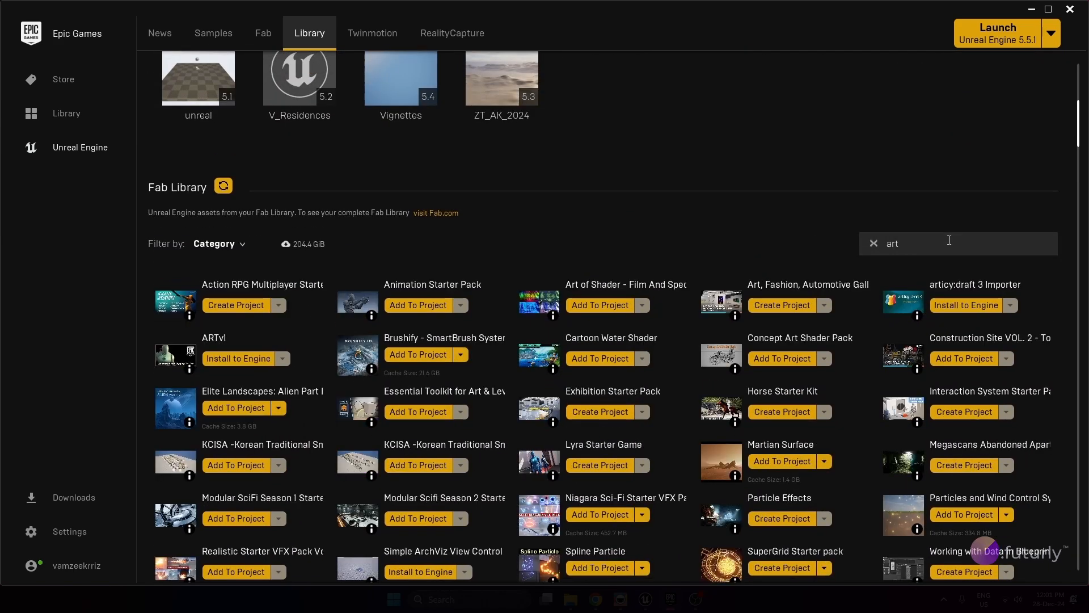
- Search the Fab Library for "art gall" and switch to the open Interactive_Archviz project in Unreal Editor
text(ll)
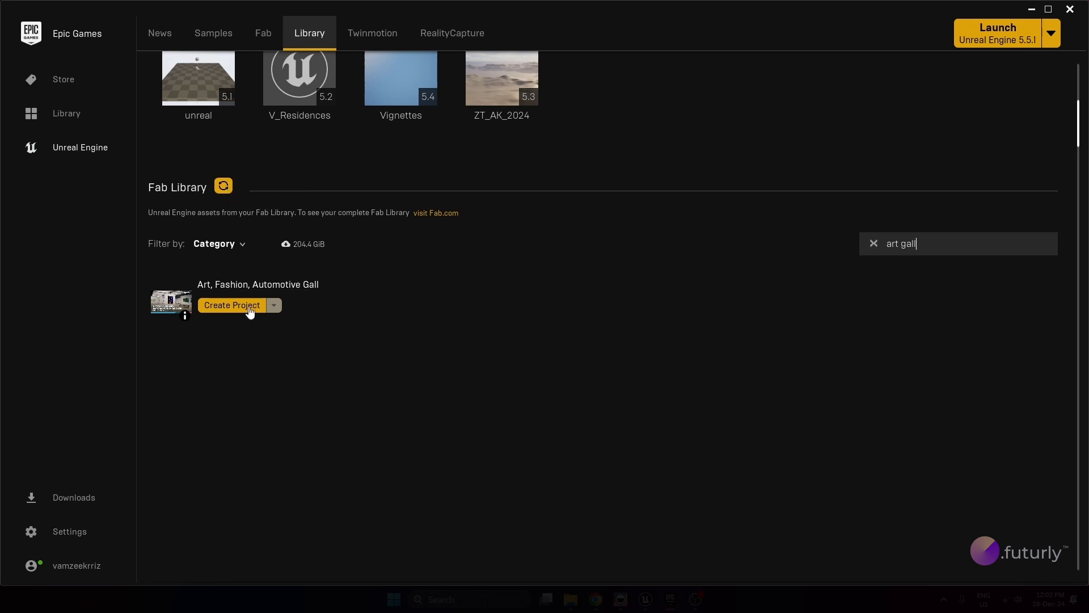
scroll(516, 209, up, 7)
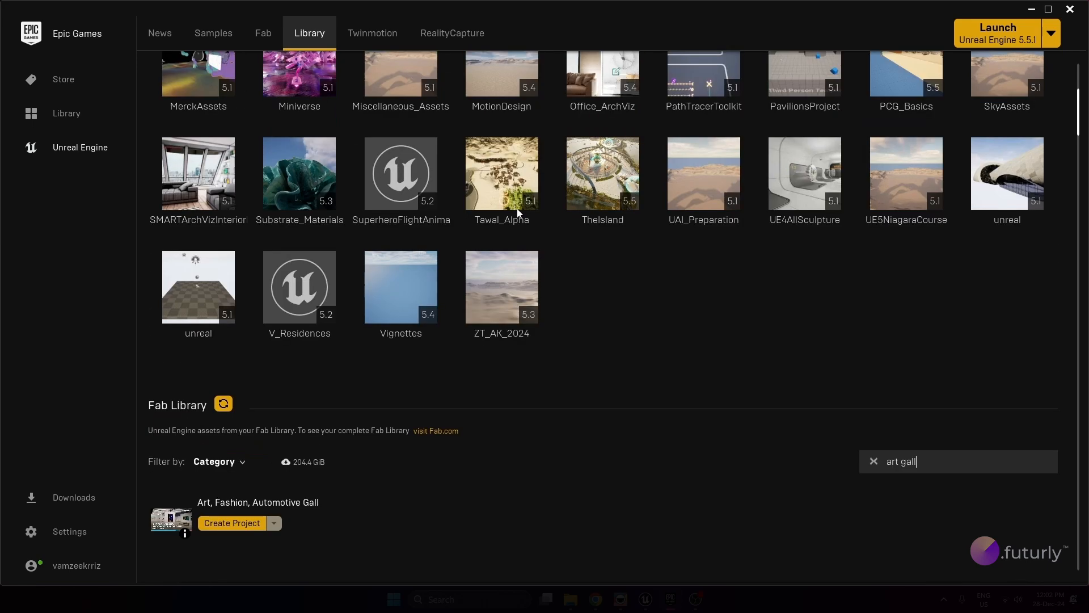
scroll(516, 208, up, 4)
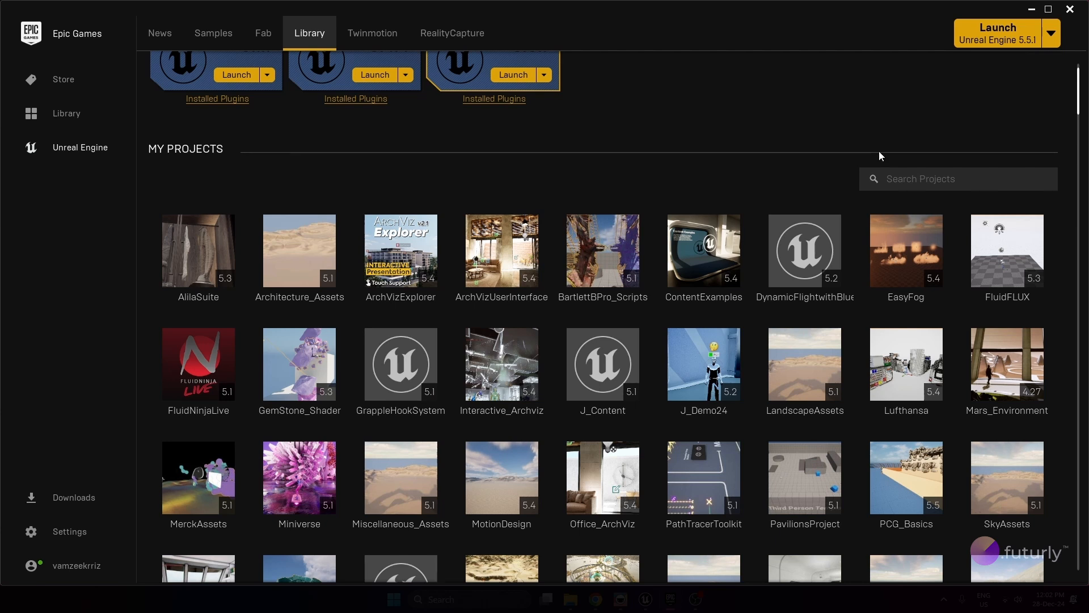
click(1032, 10)
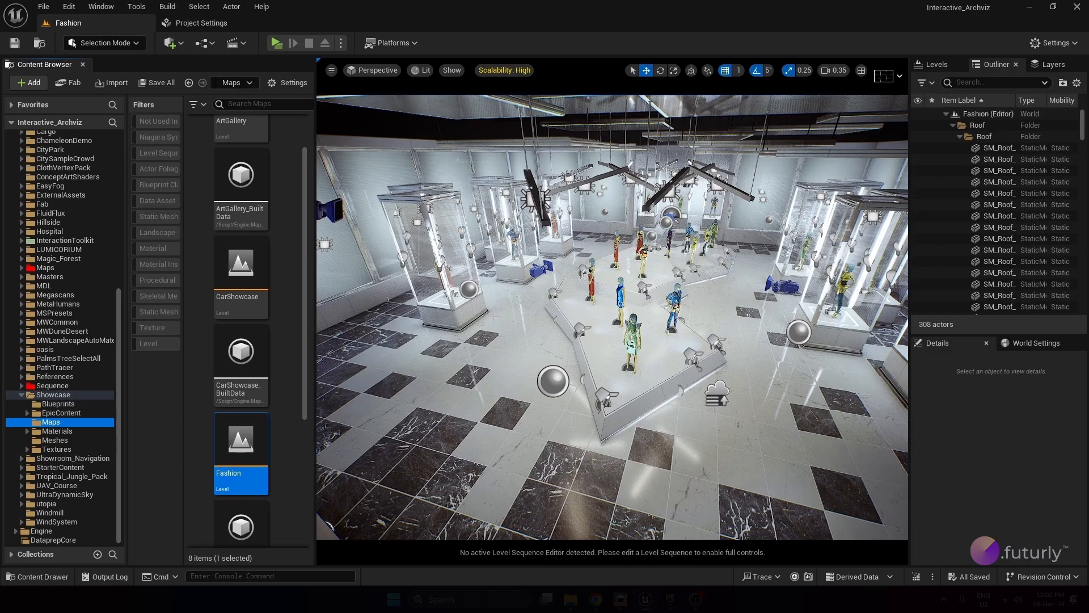
- Look over the Fashion level's showroom, including its ceiling lights, display cases and mannequin platforms
right_drag(744, 312, 691, 179)
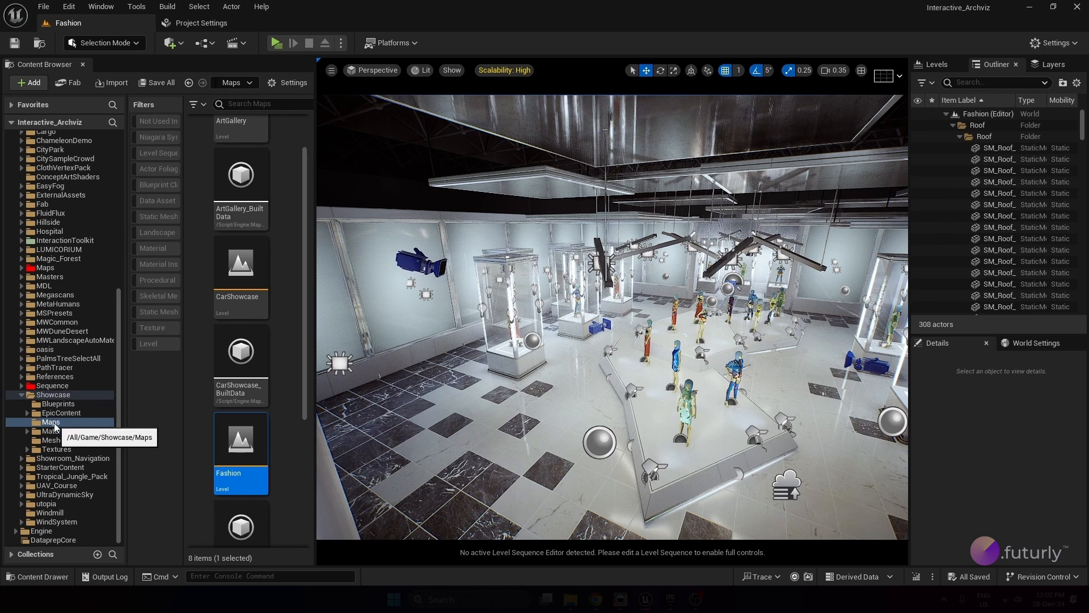
scroll(237, 397, down, 2)
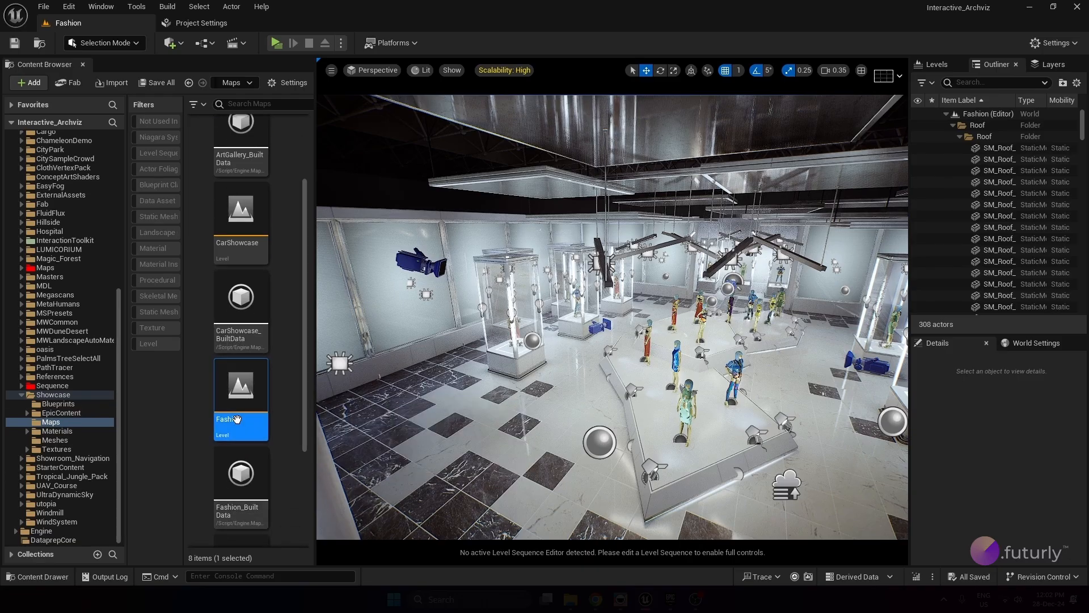
right_drag(582, 288, 620, 282)
key(w)
key(s)
key(w)
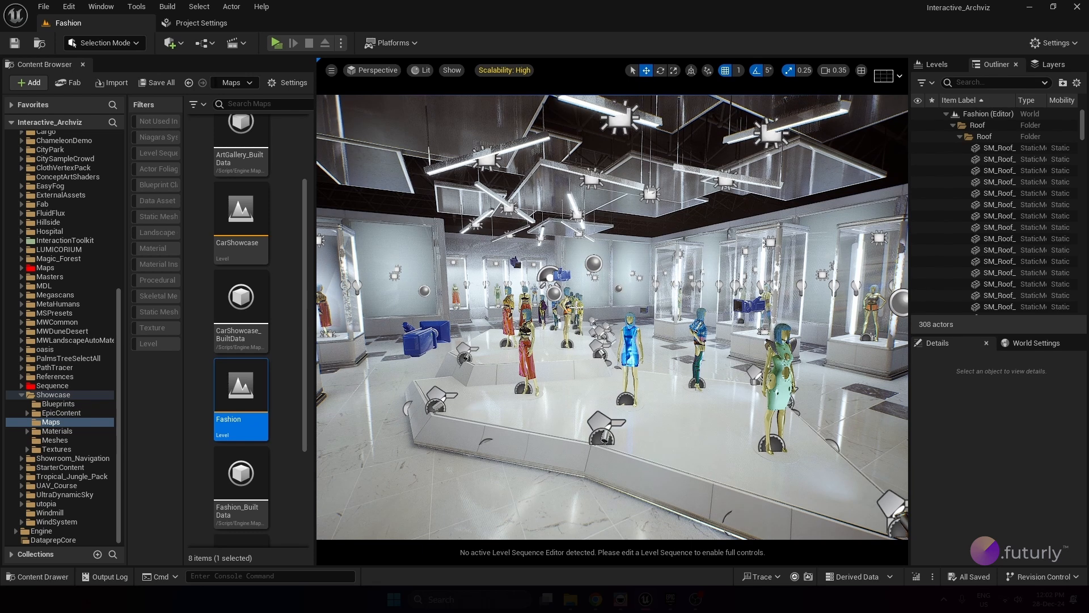
right_drag(619, 281, 658, 260)
key(w)
key(w)
- Select a glass display stand and examine the showroom's layout from above its ceiling panels and platforms
click(613, 317)
right_drag(613, 317, 550, 349)
key(w)
key(w)
key(w)
key(w)
key(a)
key(w)
key(e)
key(s)
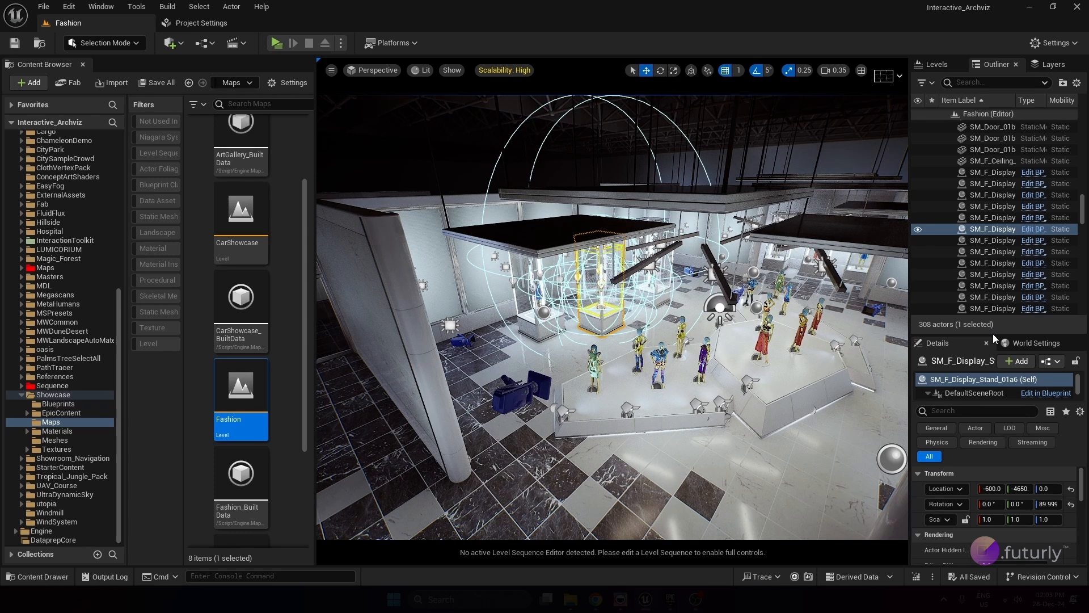
mouse_move(879, 315)
right_down()
mouse_move(908, 318)
mouse_move(893, 303)
right_up()
key(w)
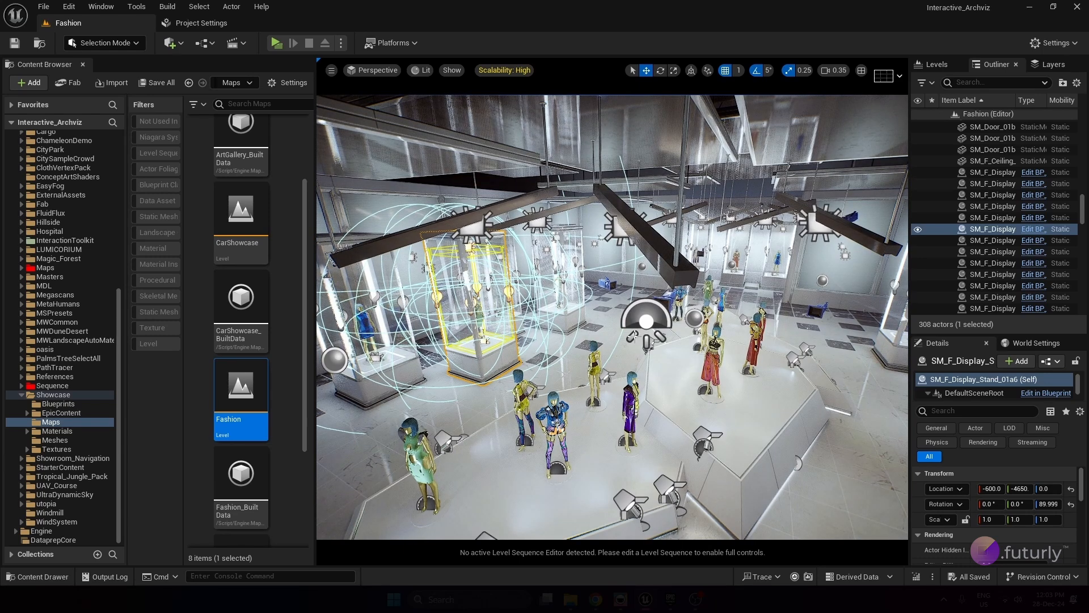
- Select the mannequin with the gold top and orange trousers on the central platform and view its actor options
right_drag(612, 318, 833, 262)
key(w)
key(a)
key(w)
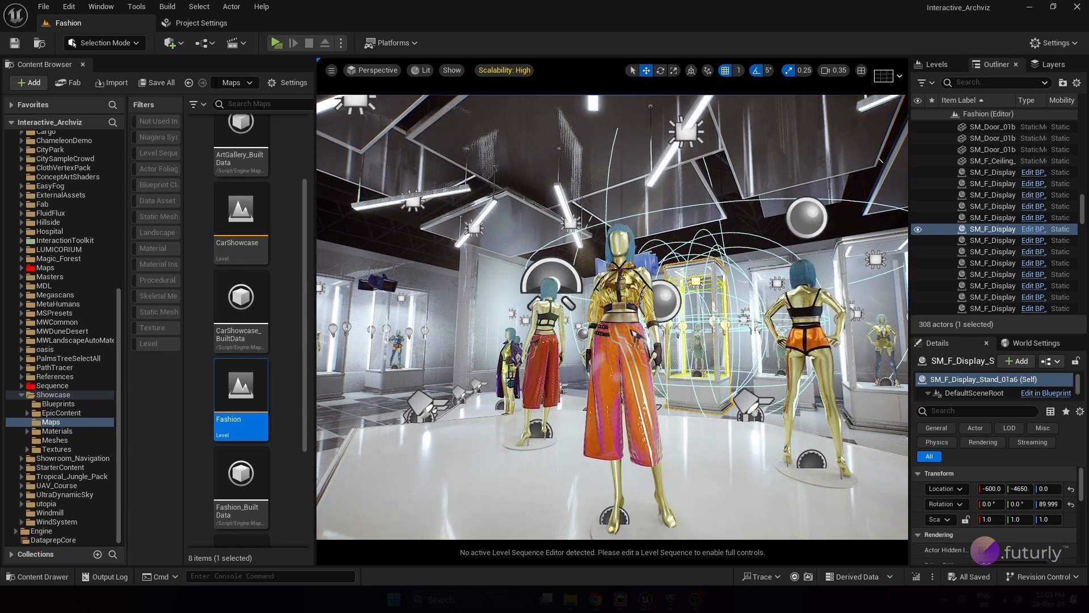
click(616, 267)
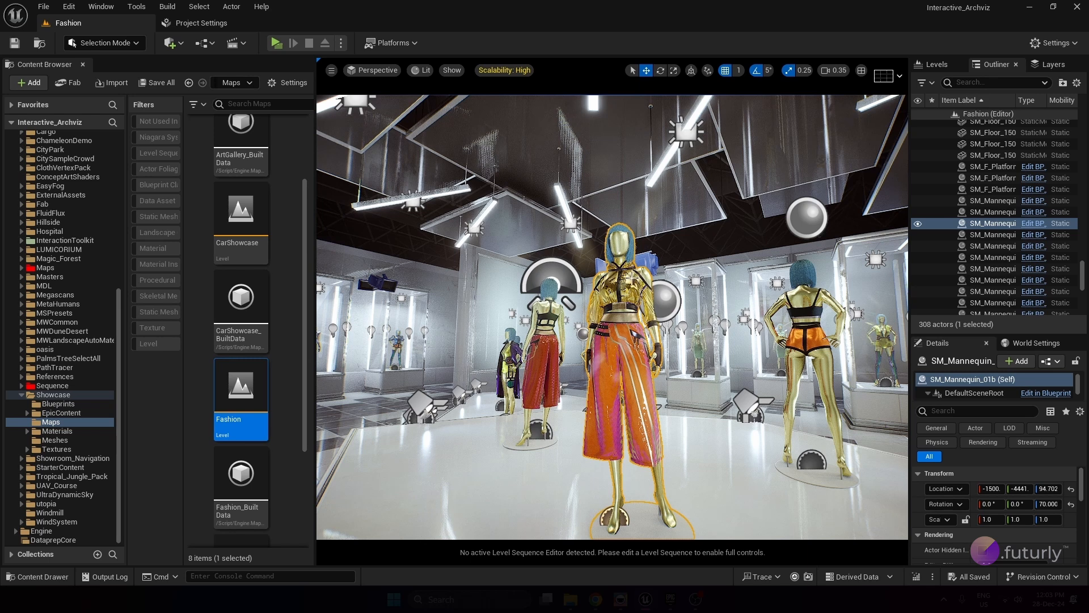
right_click(988, 225)
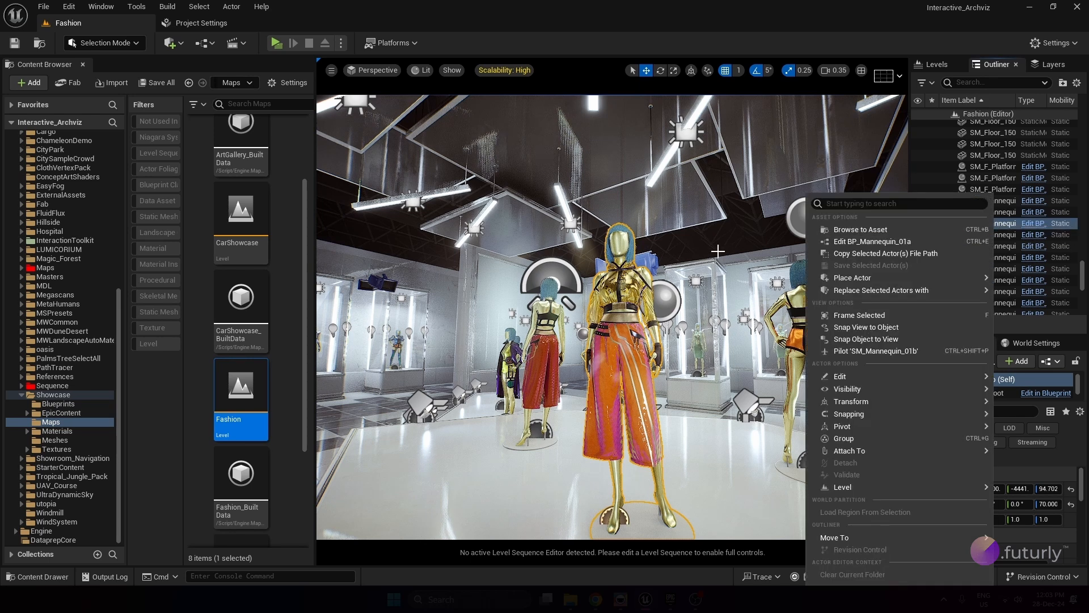
- Open the Fashion_Showcase folder inside 02_GEO in the Content Browser
drag(118, 342, 129, 169)
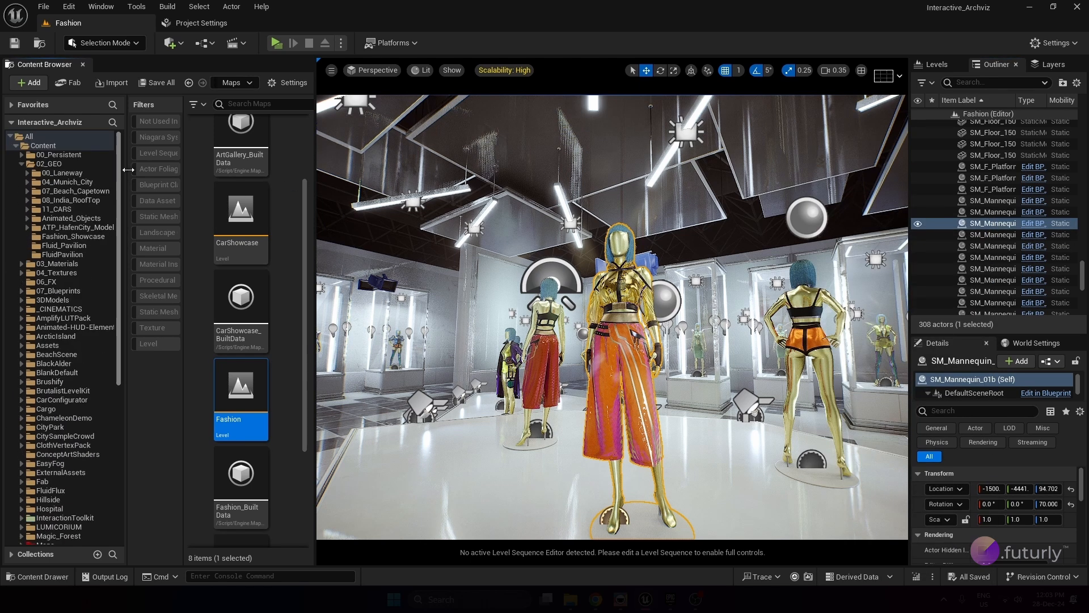
click(48, 163)
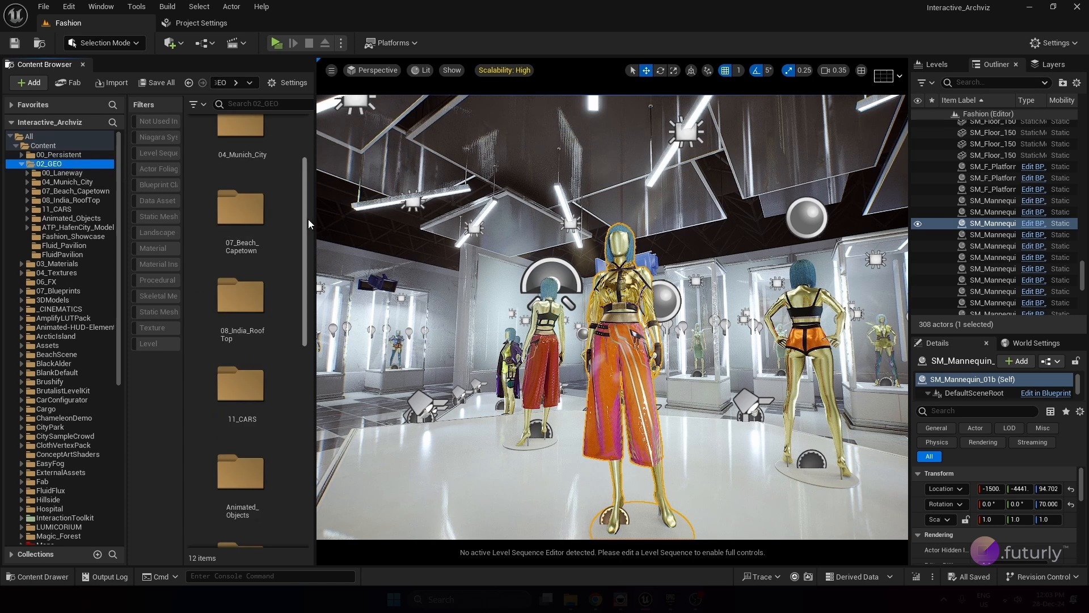
scroll(300, 270, down, 5)
click(229, 152)
double_click(229, 152)
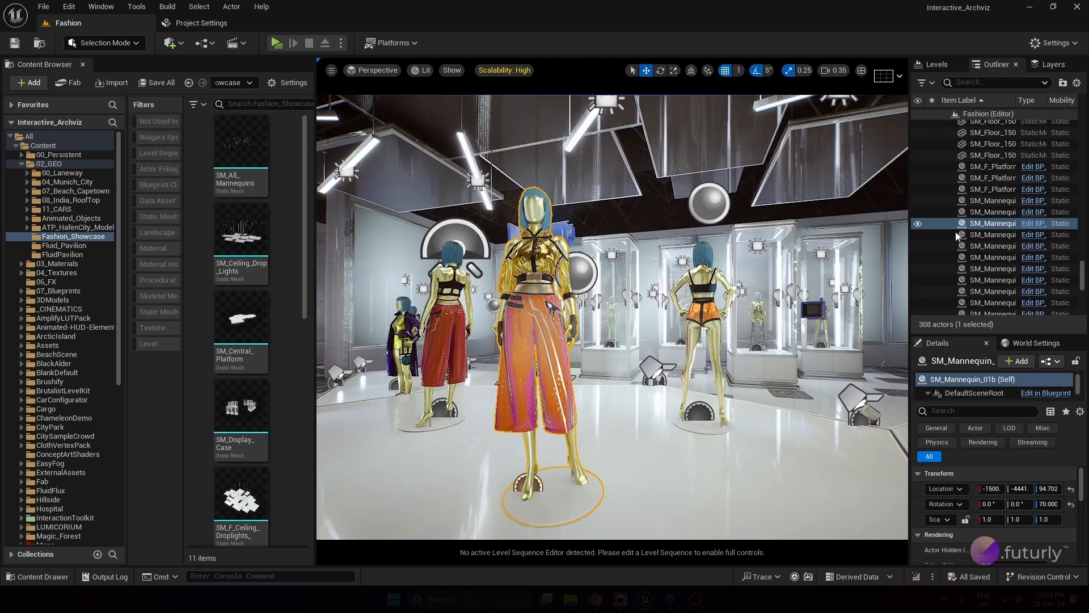
- Enlarge the Outliner's actor list and return to the Roof folder at its beginning
right_drag(698, 260, 811, 283)
right_drag(634, 205, 634, 192)
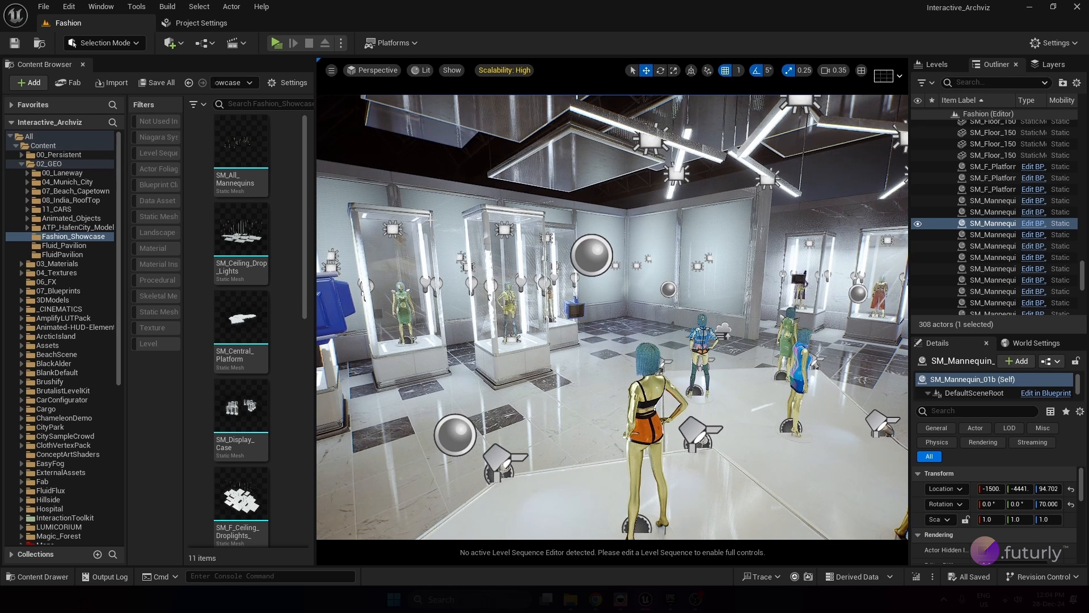
right_drag(669, 223, 942, 353)
drag(999, 335, 1009, 426)
drag(1084, 343, 1082, 114)
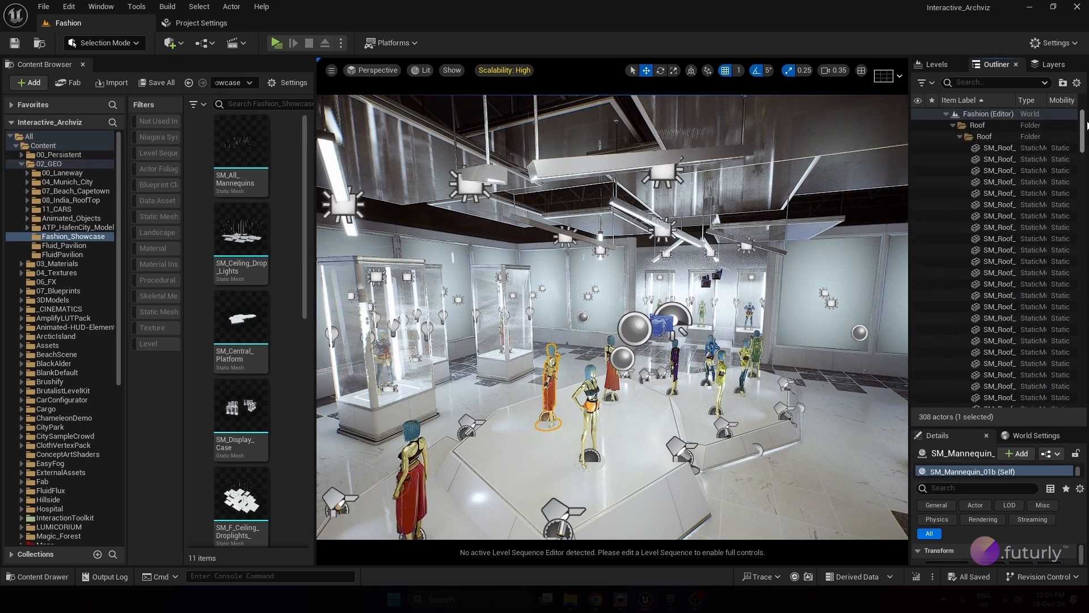
- Select all SM_Roof actors in the nested Roof folder and frame the whole roof truss in the viewport
click(960, 137)
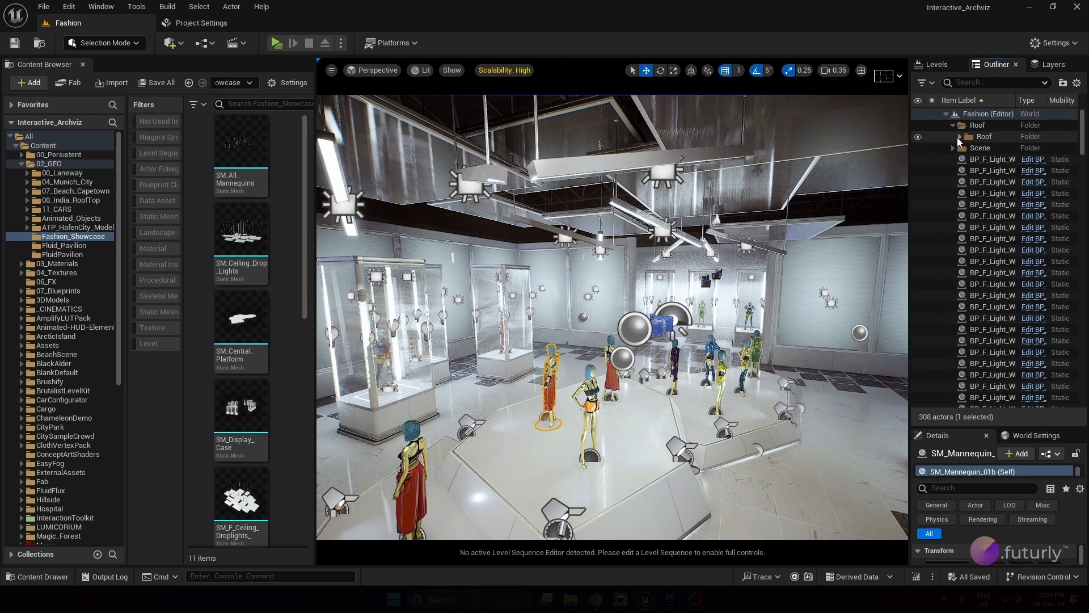
click(960, 137)
click(980, 140)
click(990, 147)
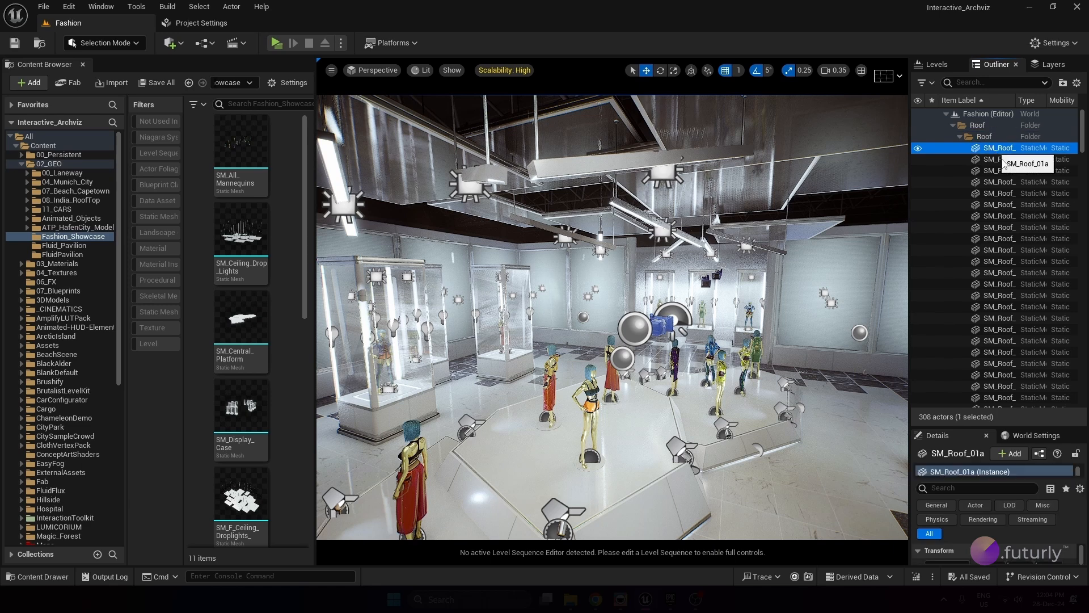
scroll(1082, 170, down, 1)
drag(1082, 166, 1081, 142)
shift+click(1007, 350)
key(f)
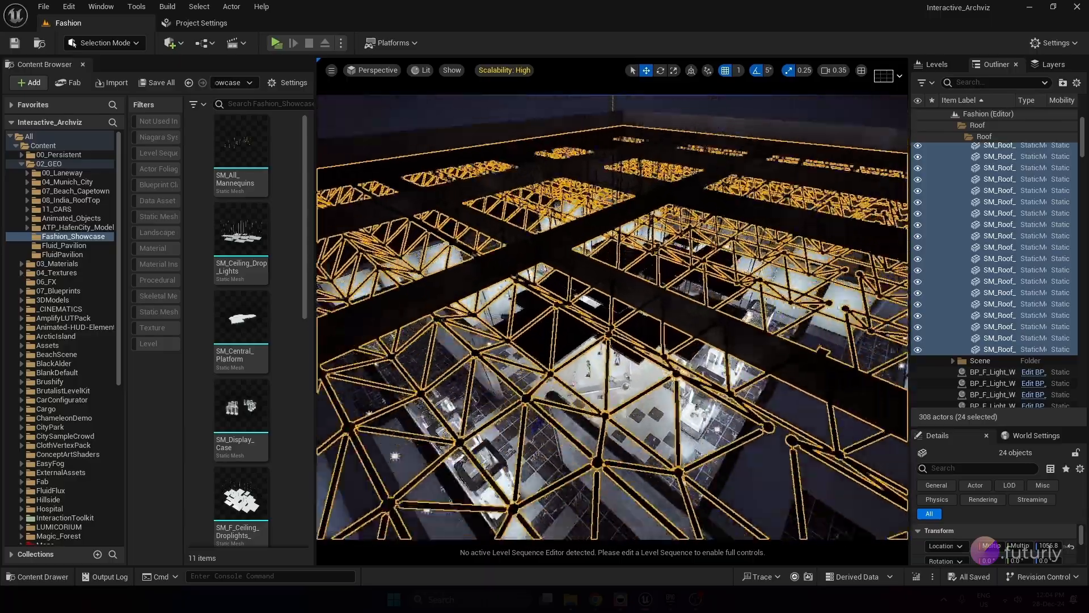
right_drag(611, 317, 646, 275)
alt+drag(612, 317, 638, 318)
right_drag(612, 316, 609, 279)
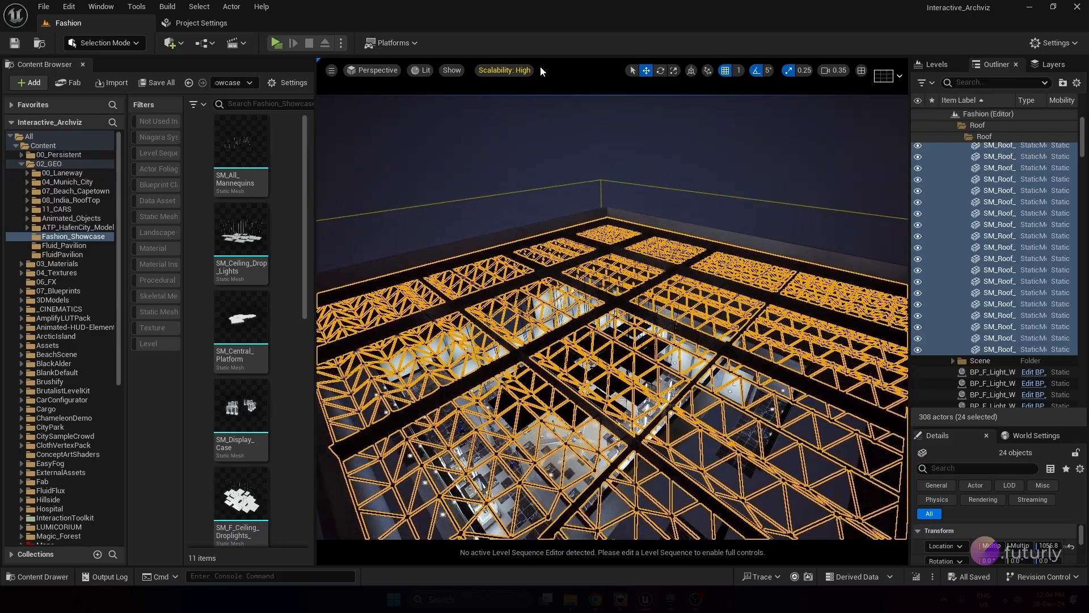
click(226, 7)
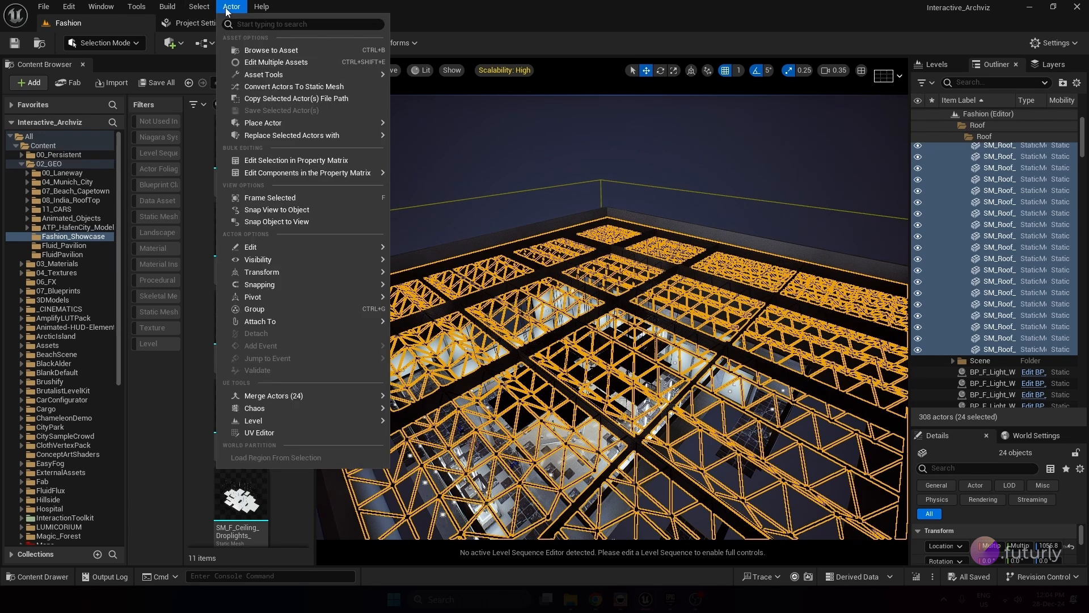
click(277, 87)
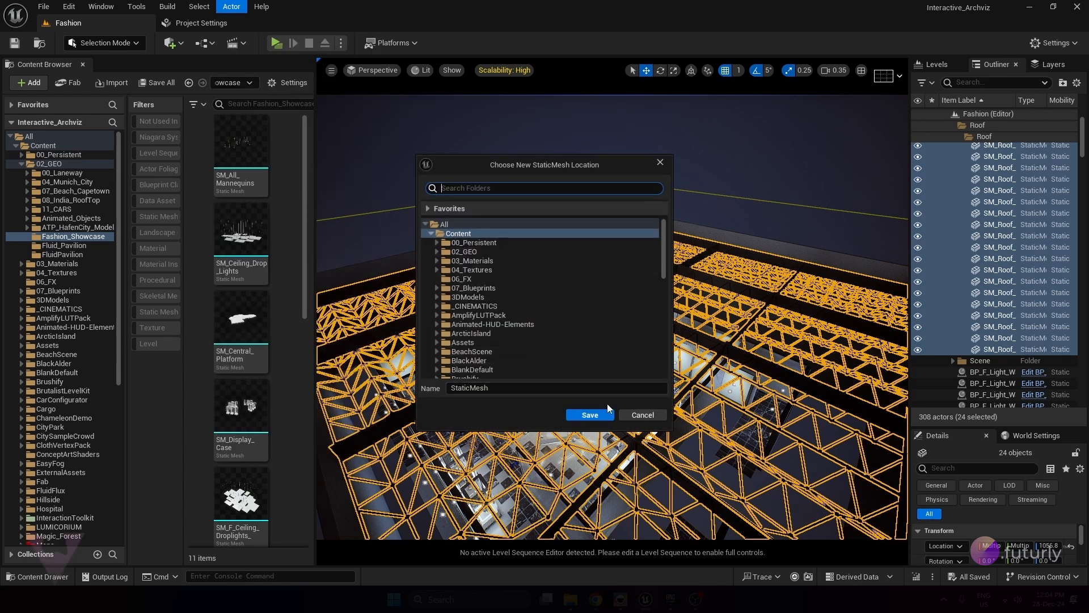
click(643, 415)
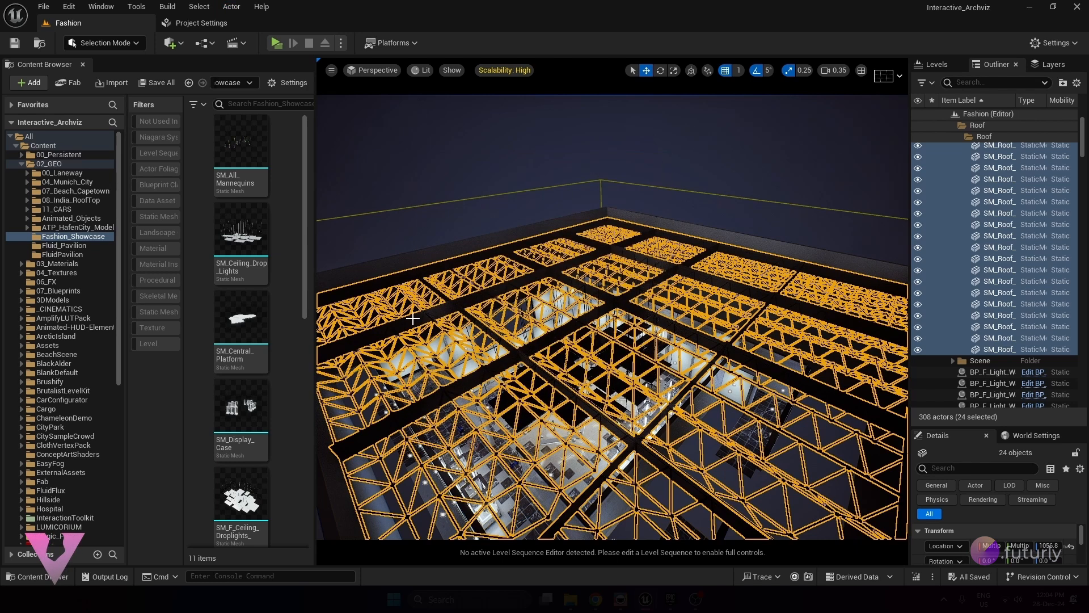
- Open the SM_Roof_Truss static mesh from the Fashion_Showcase folder in its mesh editor
scroll(301, 232, down, 2)
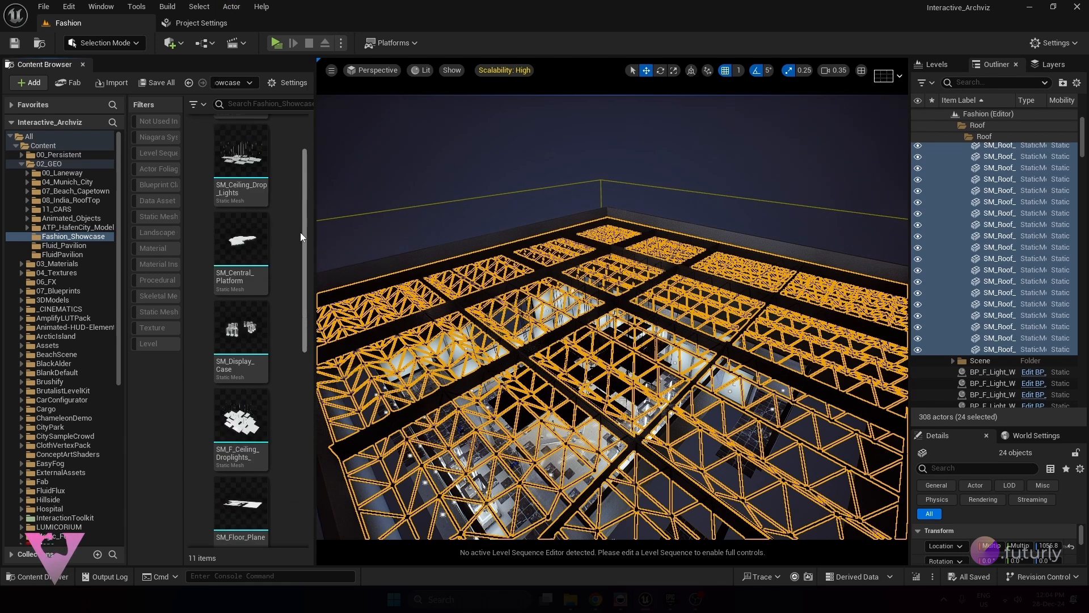
scroll(300, 233, down, 5)
drag(301, 288, 355, 378)
click(249, 408)
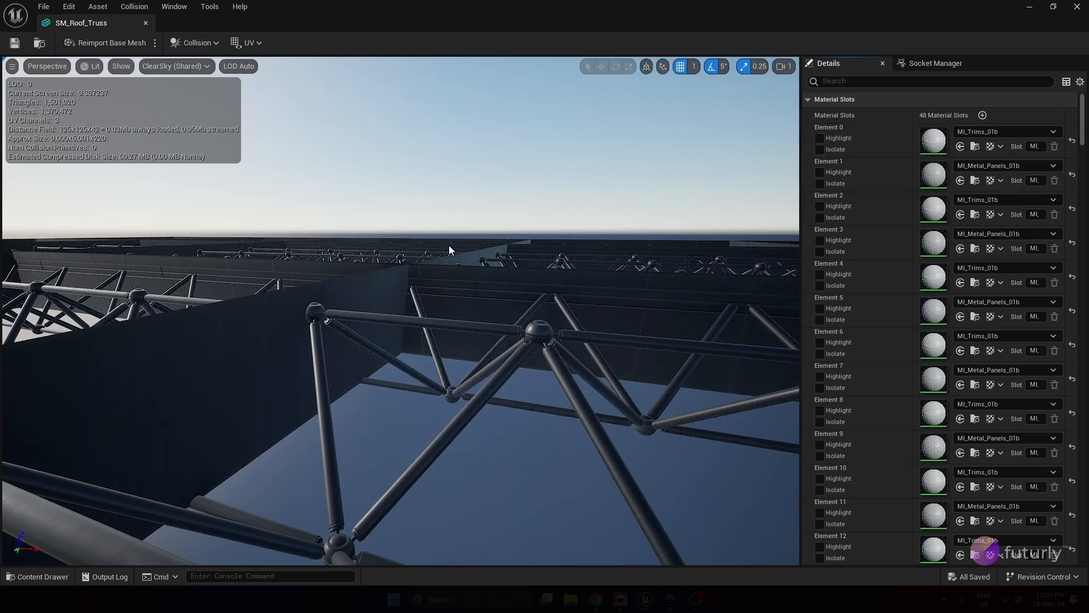
- Examine the SM_Roof_Truss mesh's material slots and truss geometry up close
drag(1082, 118, 1081, 95)
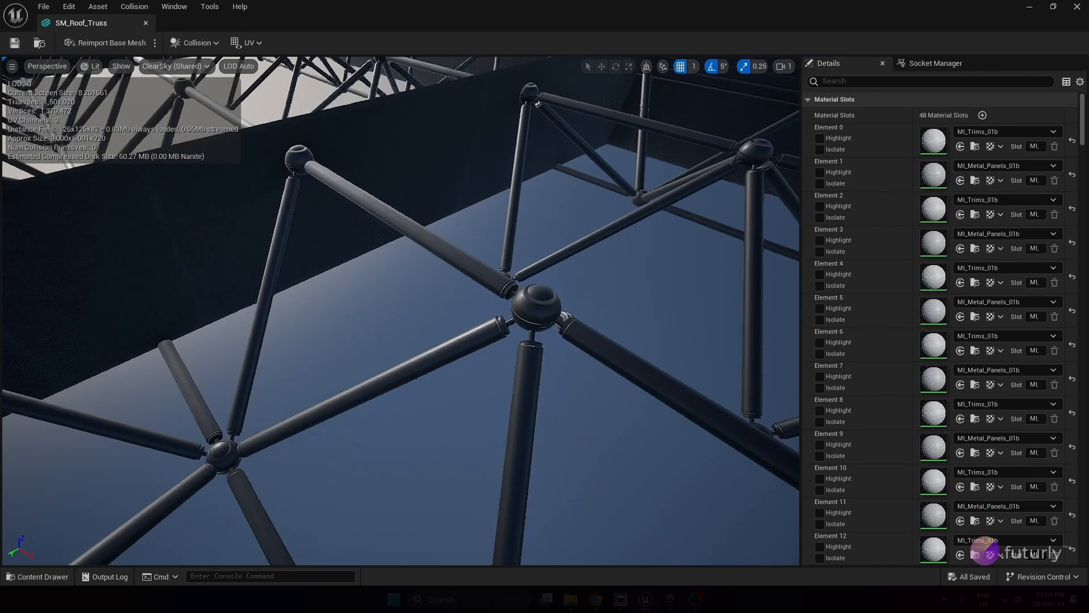
key(s)
scroll(400, 311, up, 3)
right_drag(400, 311, 343, 287)
key(w)
key(q)
key(e)
right_drag(270, 97, 270, 136)
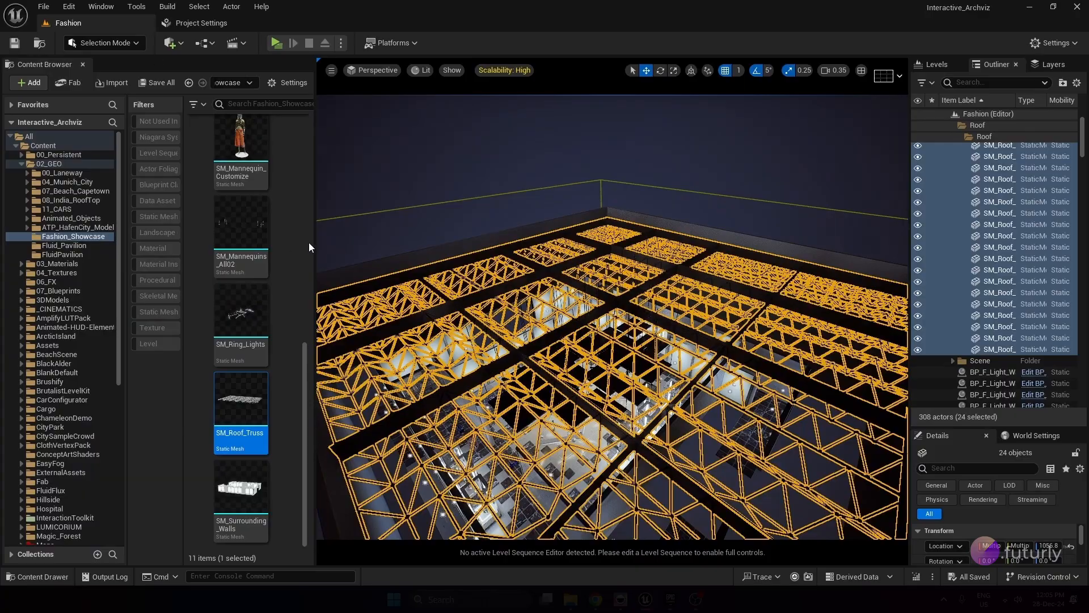
- Frame the glass display case holding the red-skirted mannequin and select all SM_F_Display_Stand actors in the Outliner
right_drag(347, 405, 347, 534)
key(w)
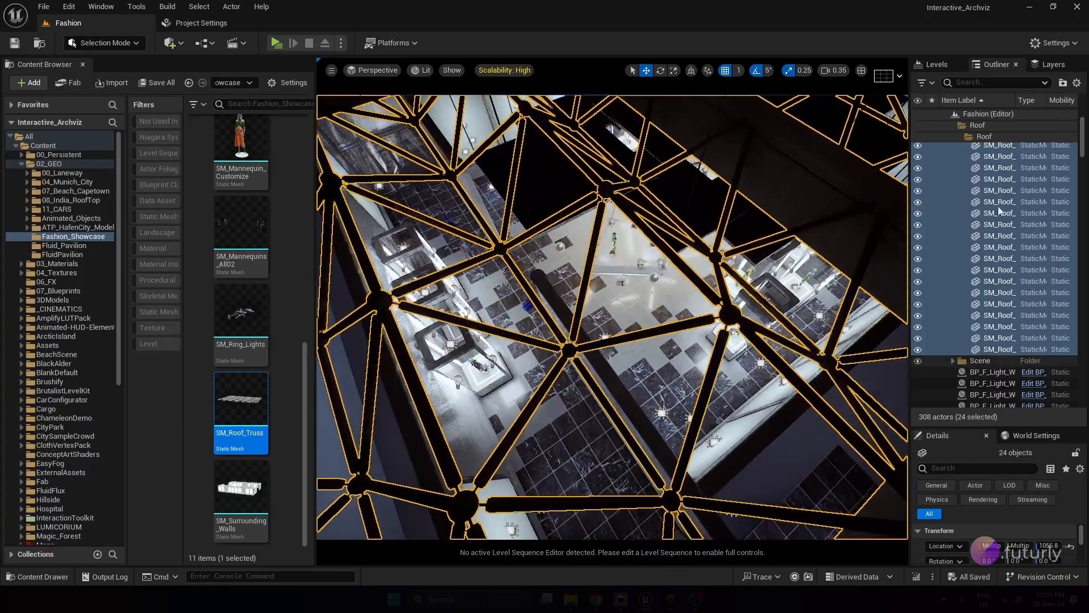
scroll(976, 146, up, 2)
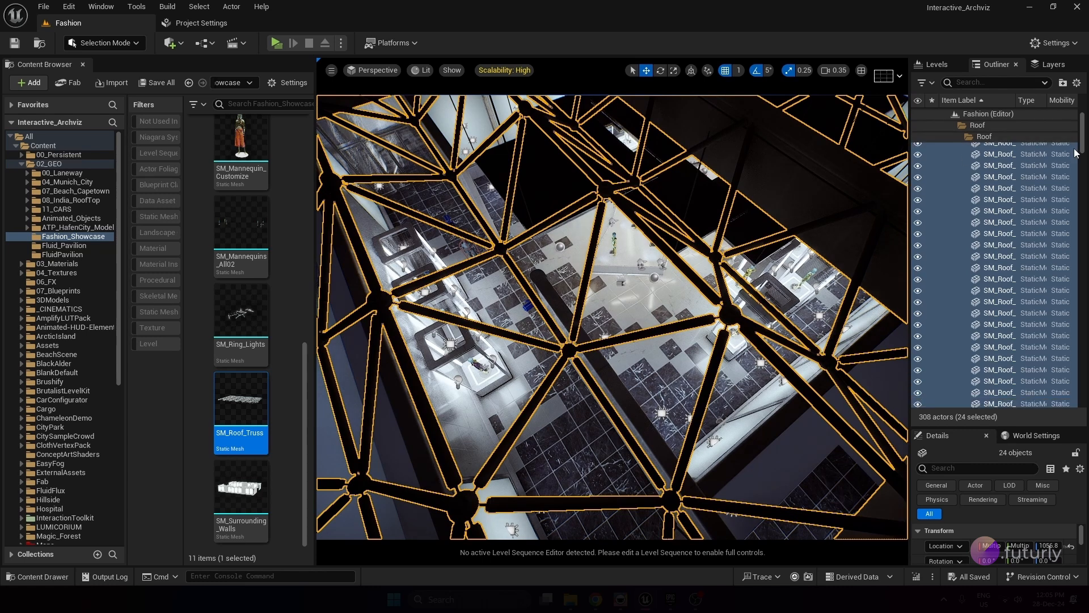
drag(1083, 139, 1085, 201)
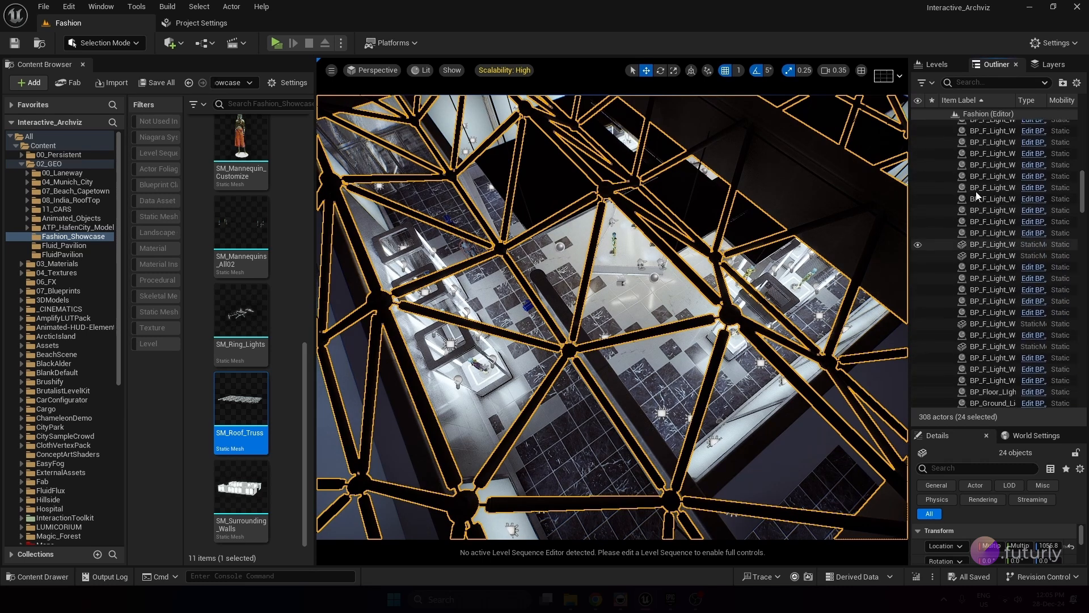
scroll(981, 195, up, 6)
key(w)
right_drag(612, 317, 505, 201)
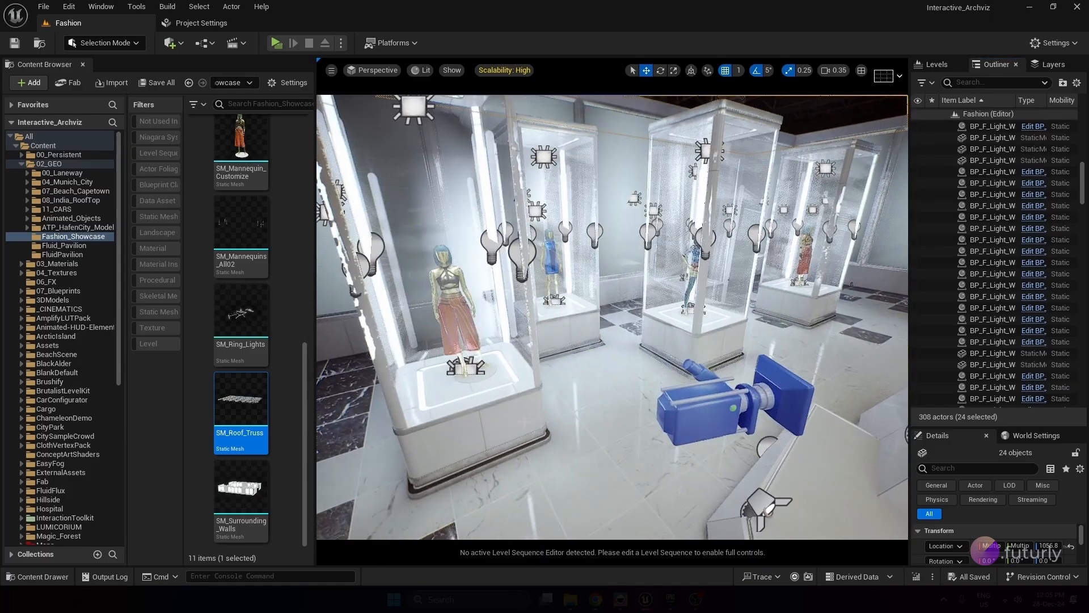
click(437, 205)
key(f)
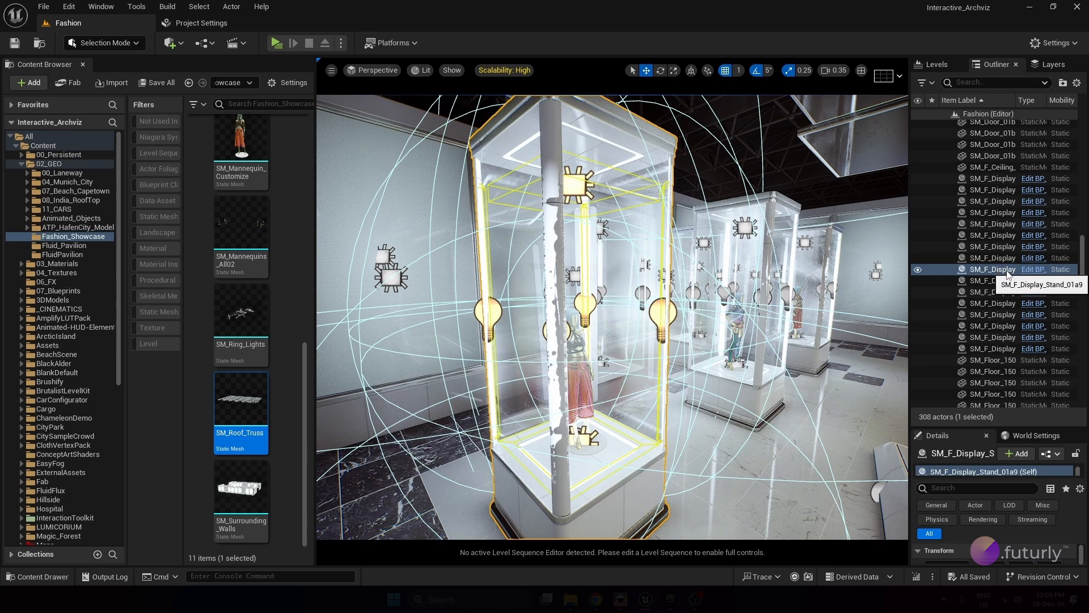
click(993, 178)
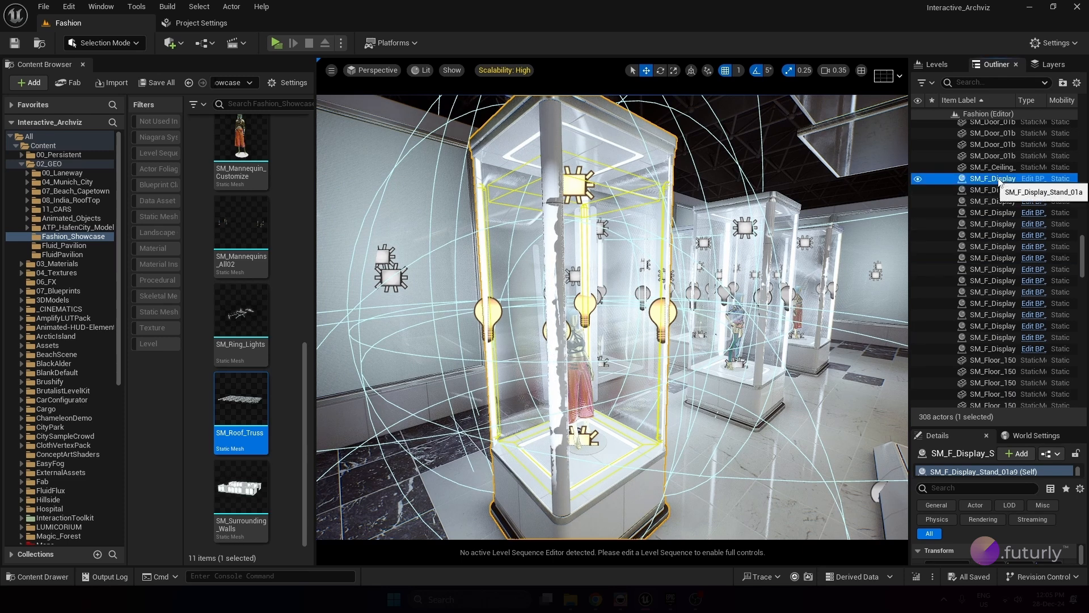
shift+click(992, 348)
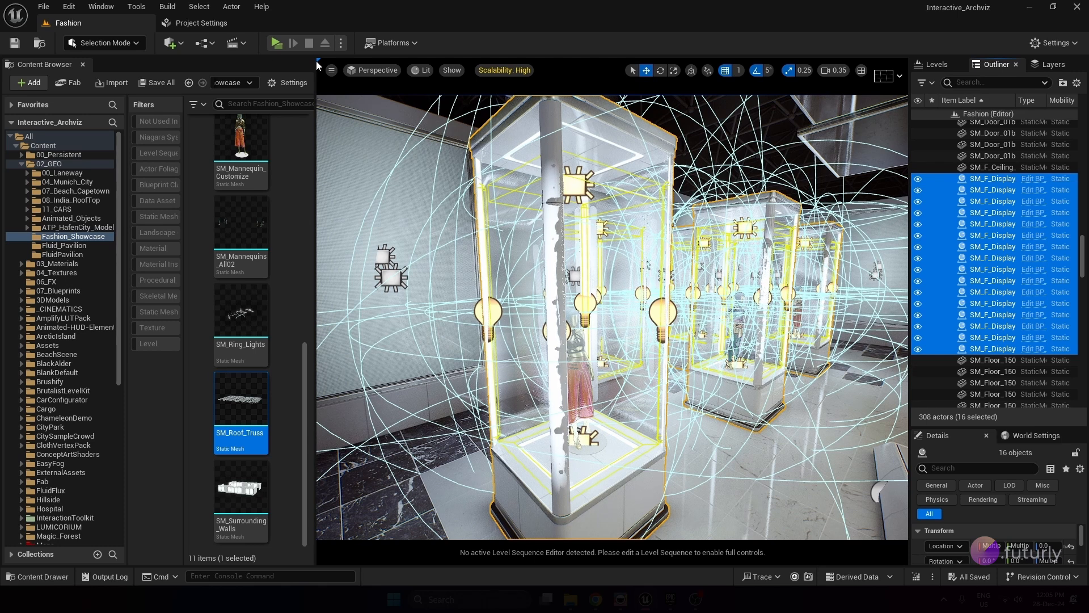
- Check the actor conversion commands for the selected display stands and inspect the SM_Display_Case static mesh in its editor
click(232, 6)
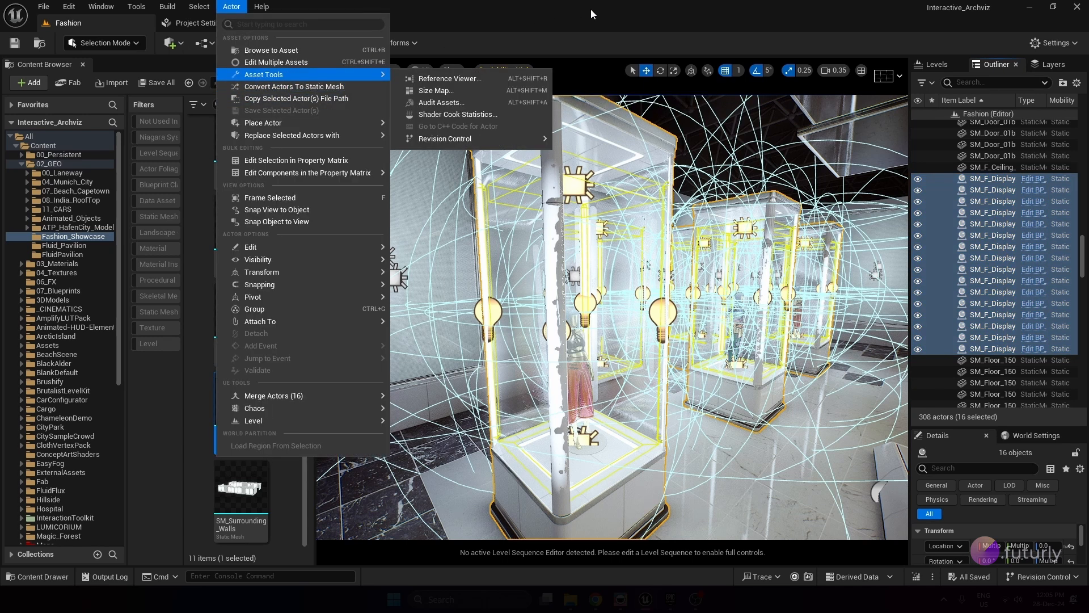
click(612, 4)
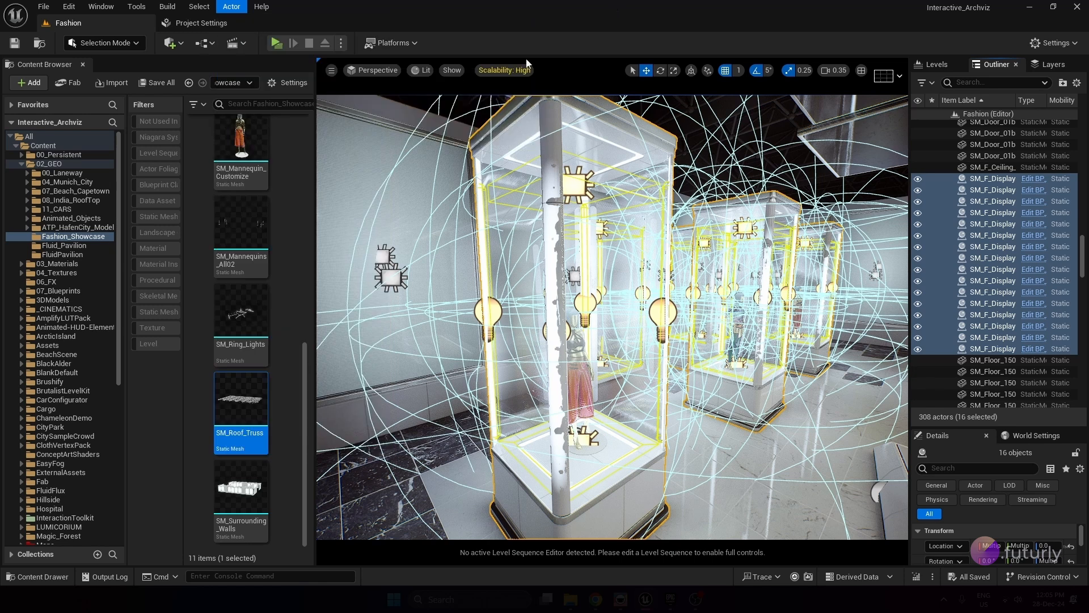
drag(305, 365, 284, 149)
double_click(253, 391)
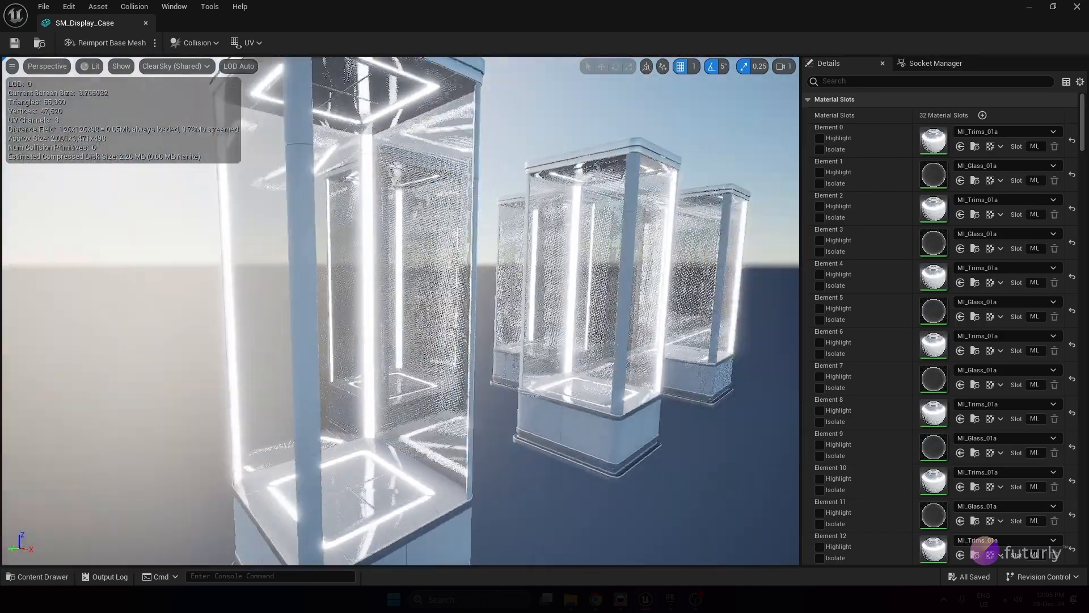
right_drag(400, 309, 414, 272)
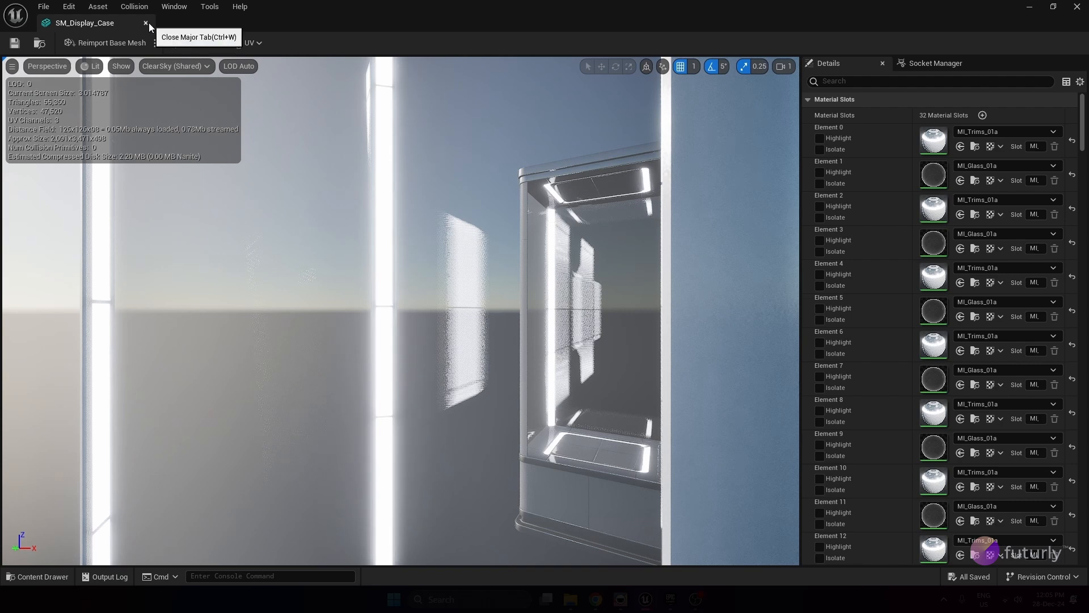
click(146, 23)
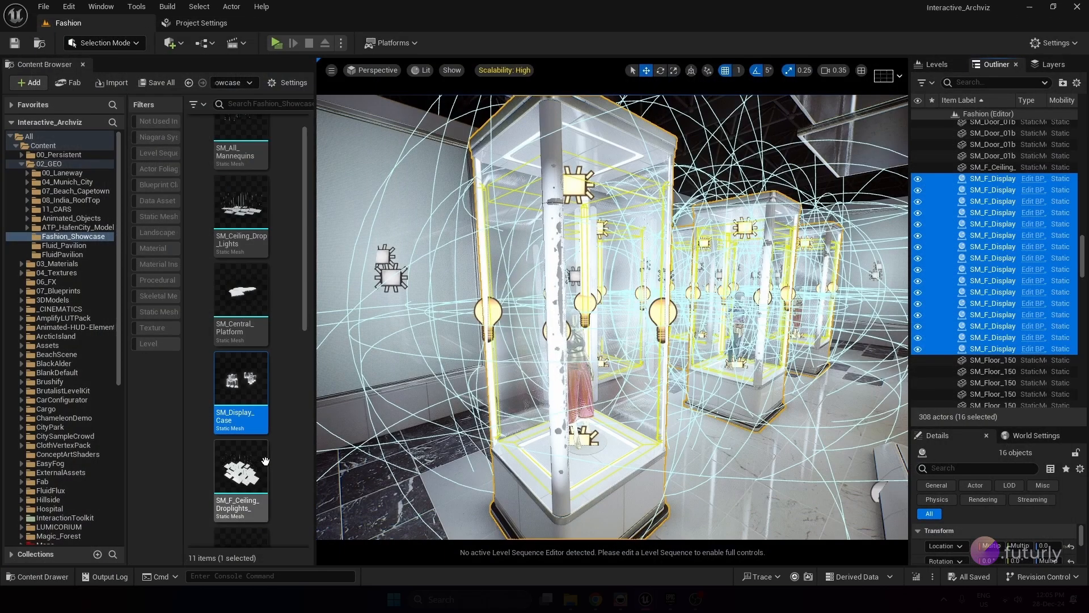
- Set up the export of SM_Display_Case to the TwinMotion_Tutorial folder with GL Transmission Format (*.gltf) as the file type
right_click(253, 391)
mouse_move(308, 403)
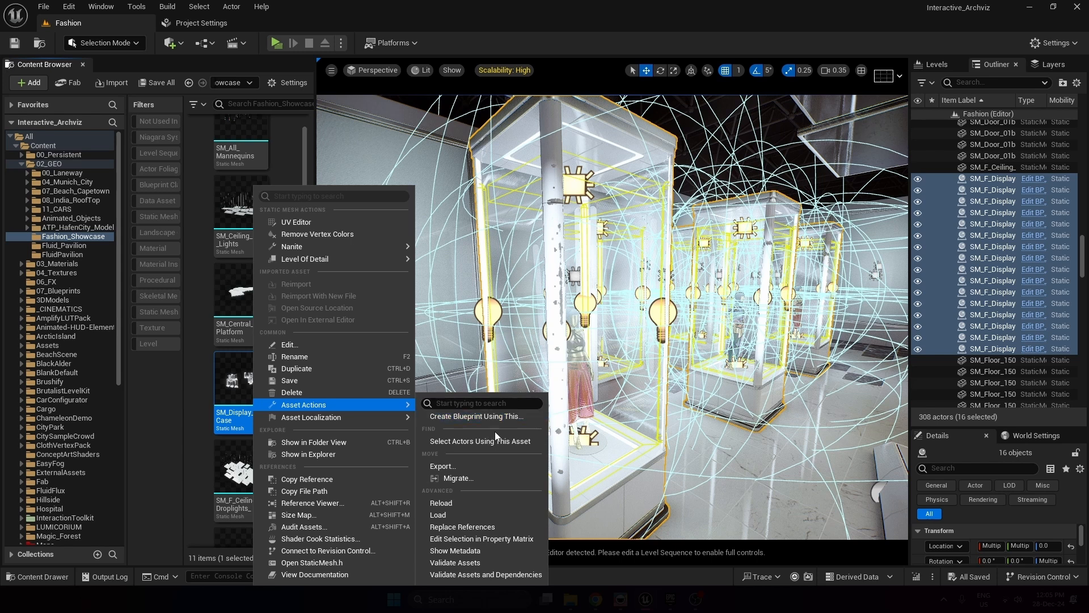
click(474, 465)
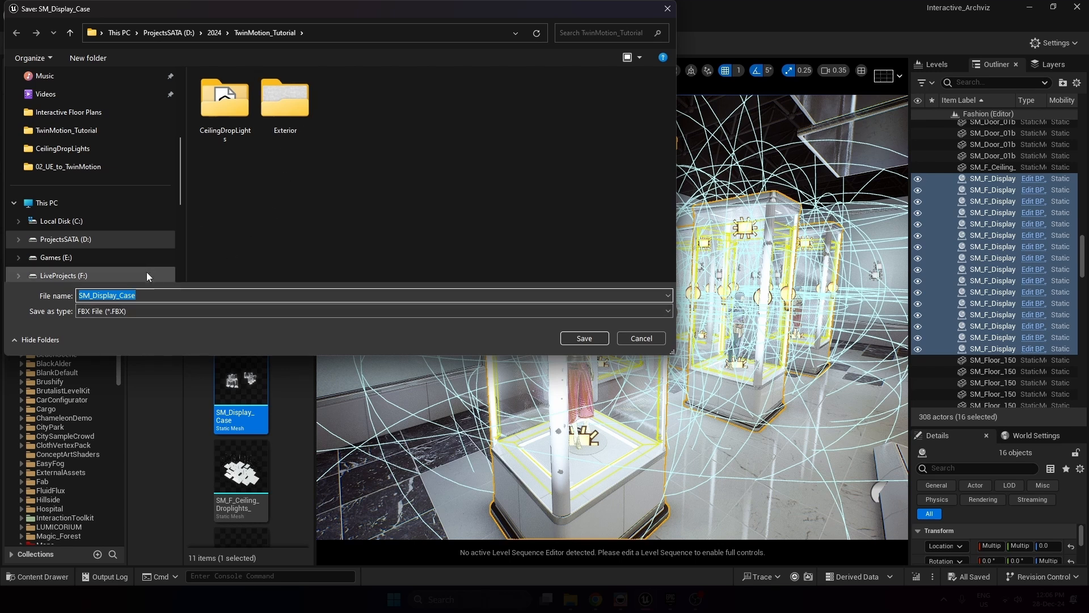
click(151, 311)
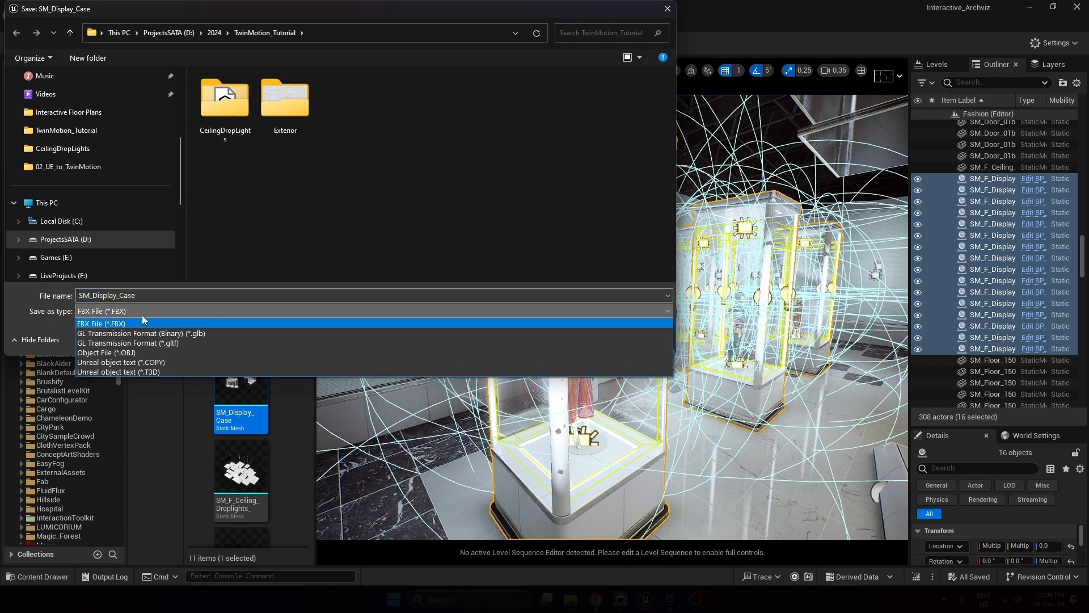
click(178, 343)
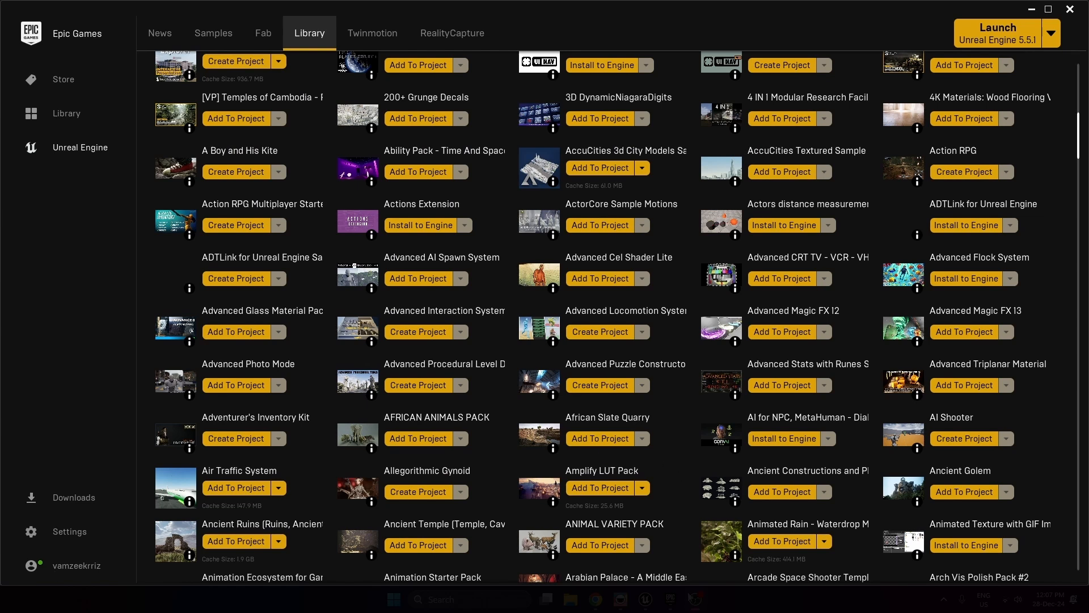
- Launch Twinmotion 2025.1 Preview from the Epic Games Launcher
click(373, 36)
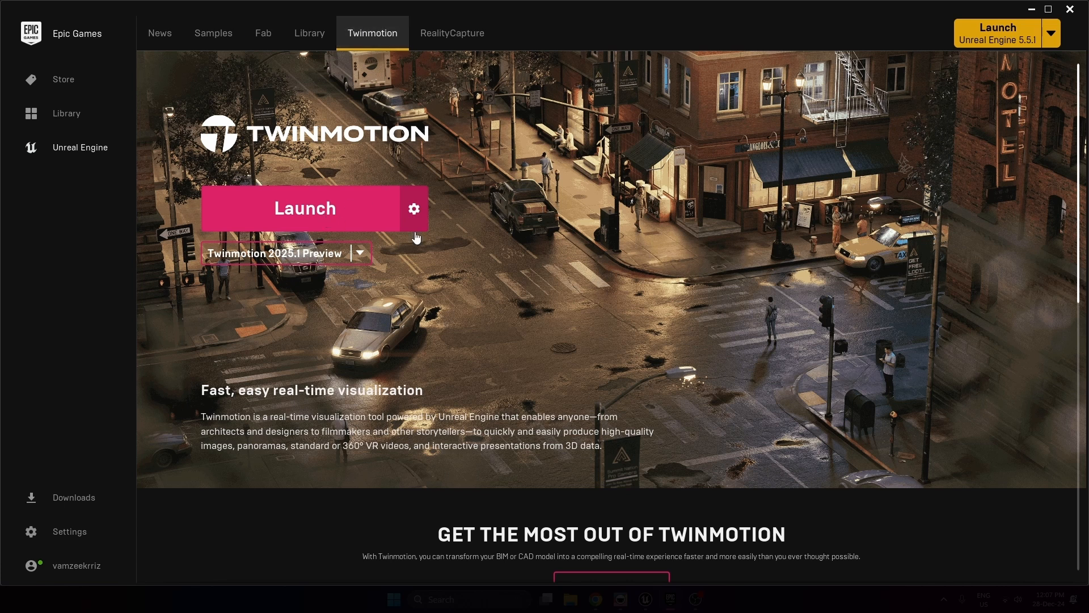
click(415, 210)
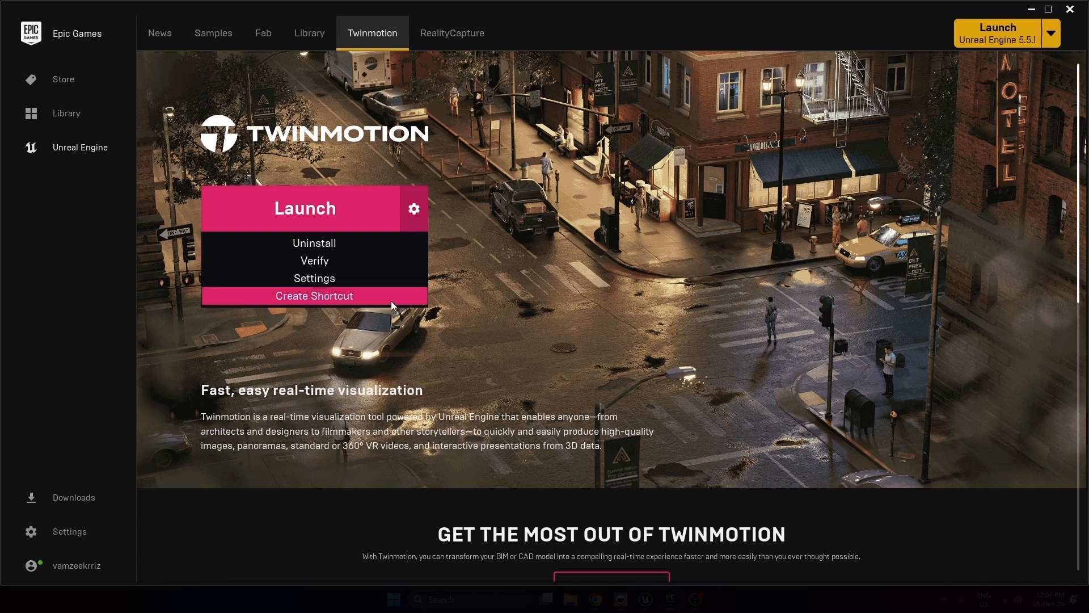
click(540, 300)
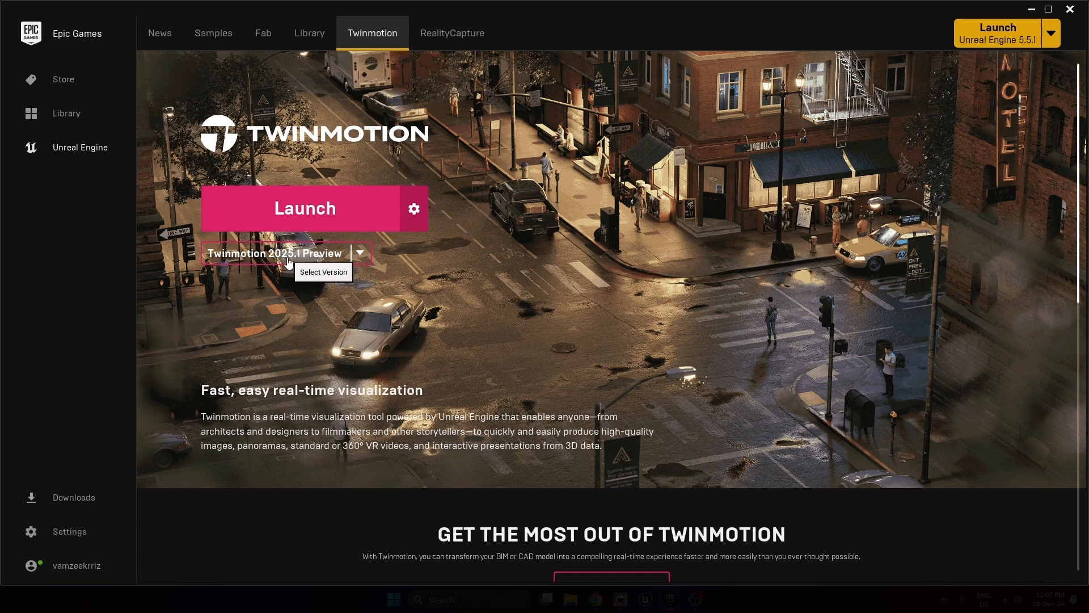
click(327, 209)
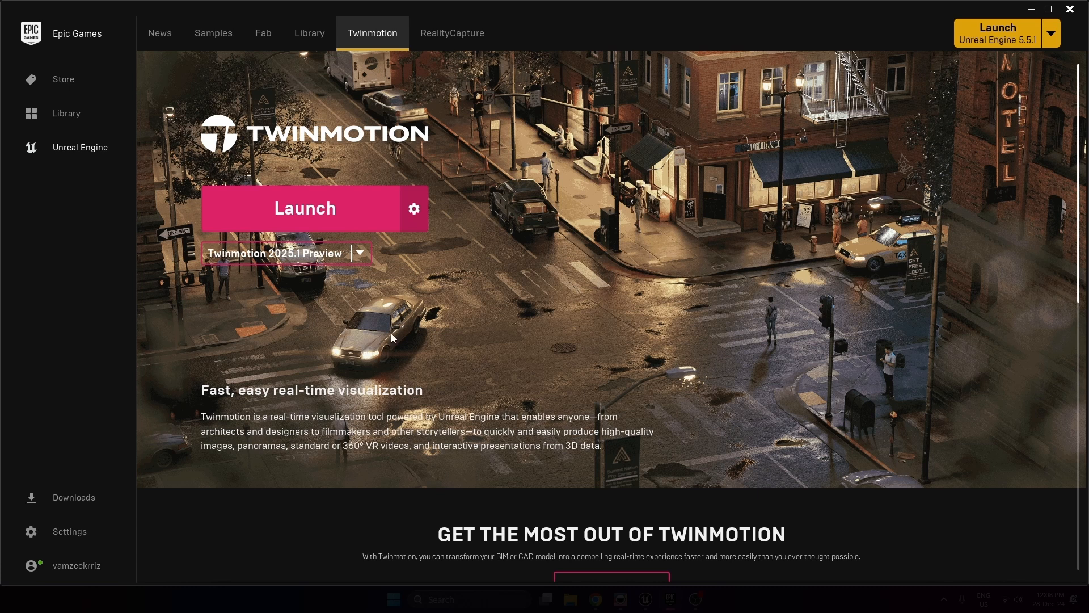
- Open the recent scene Twin_Configurator from Twinmotion's home page
mouse_move(697, 600)
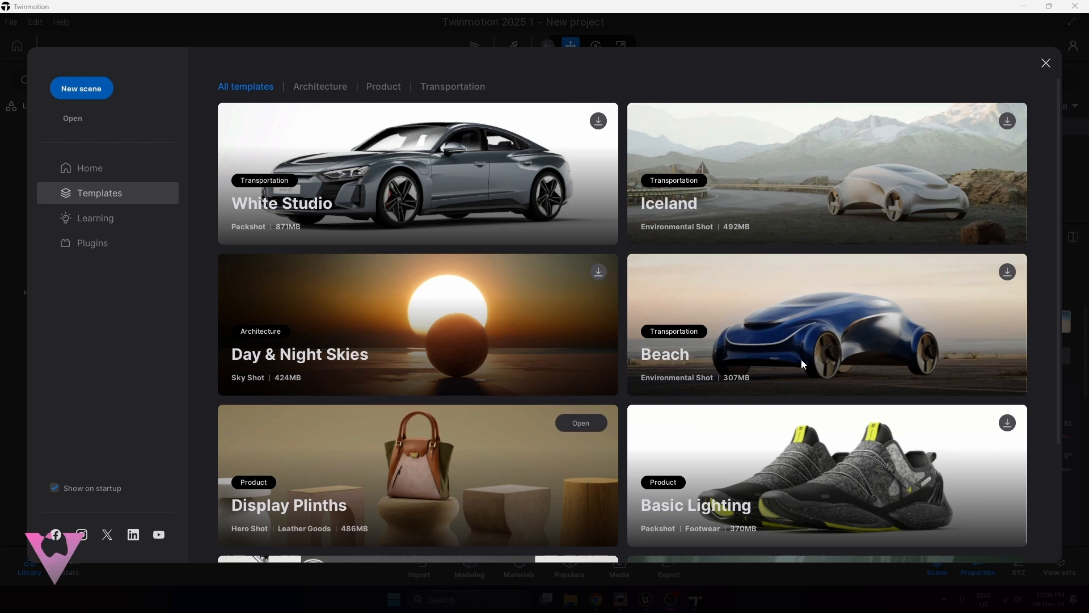
click(117, 164)
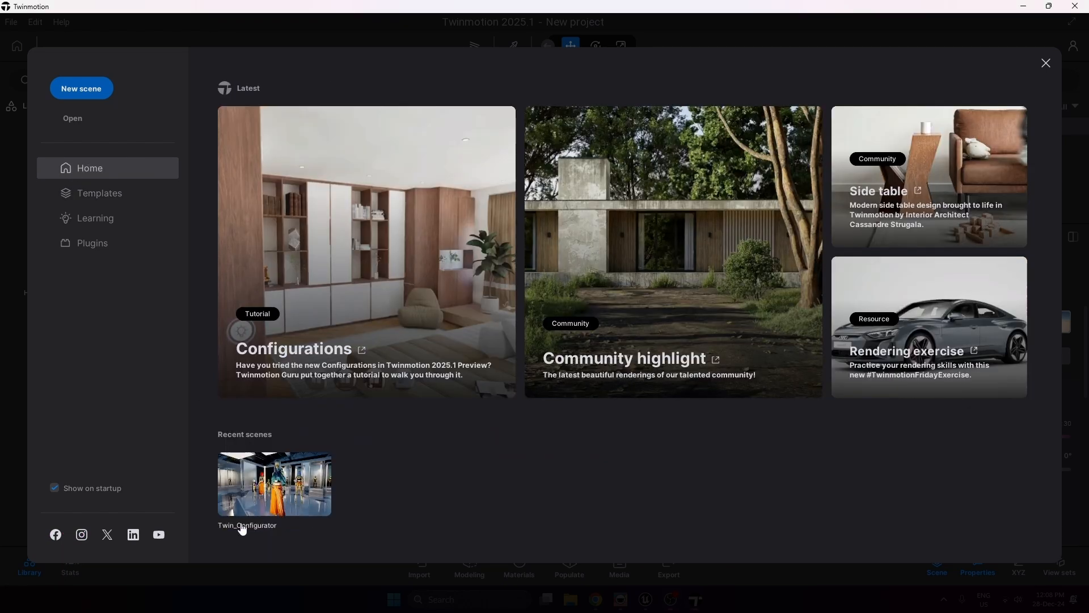
click(268, 506)
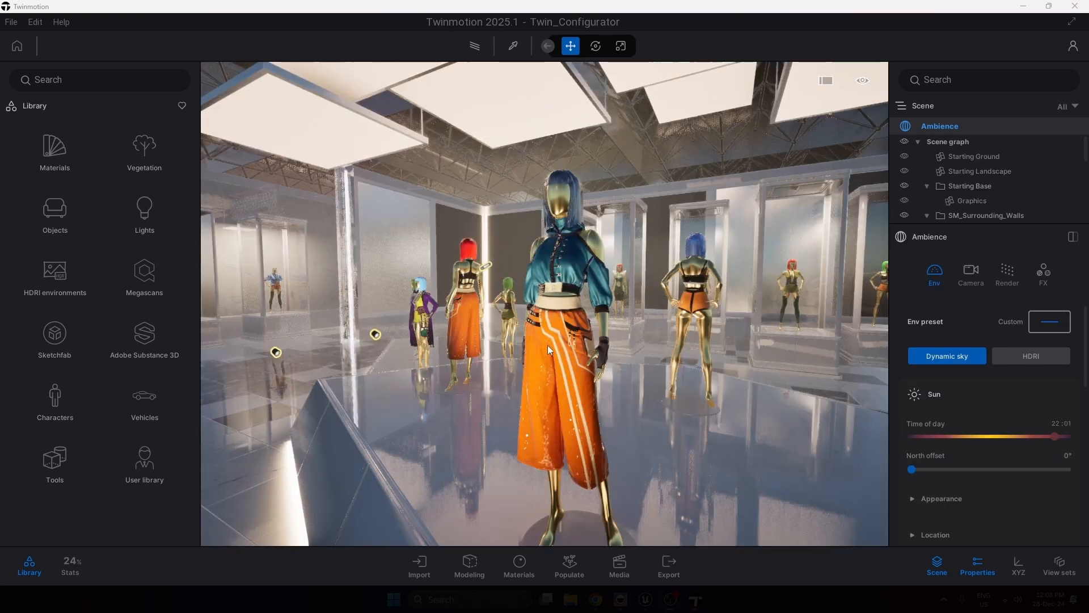
- Examine the Twin_Configurator showroom from several viewpoints, covering the glass display cases, mannequins, central platform and ceiling lights
right_drag(559, 335, 811, 329)
key(s)
key(a)
key(w)
key(s)
key(a)
key(w)
key(w)
key(a)
key(w)
key(w)
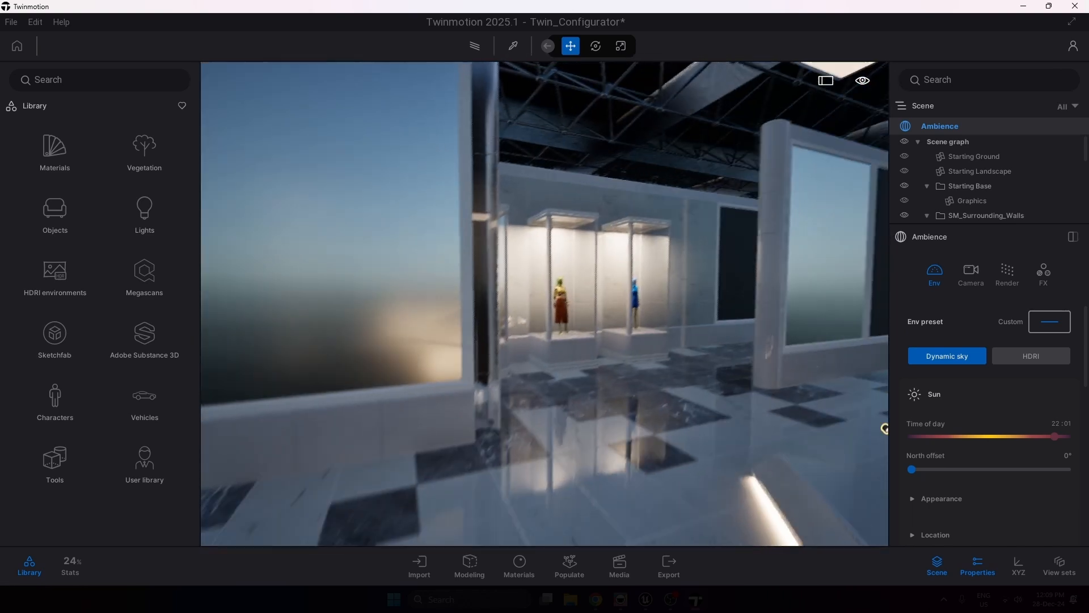
key(w)
right_drag(545, 306, 573, 306)
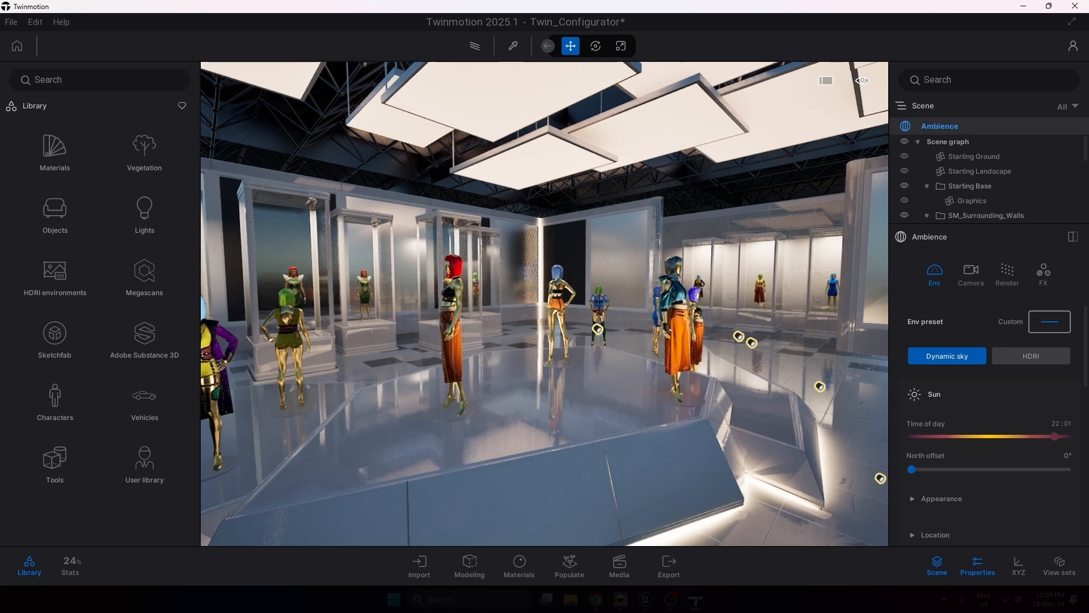
middle_drag(557, 340, 557, 307)
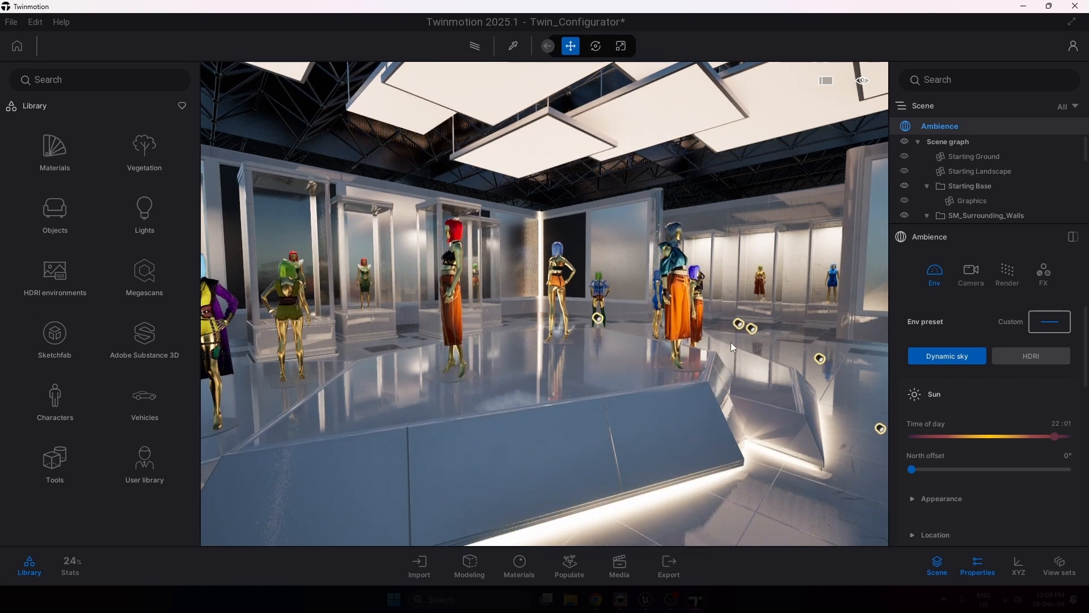
right_drag(713, 319, 635, 318)
key(w)
right_drag(635, 421, 667, 421)
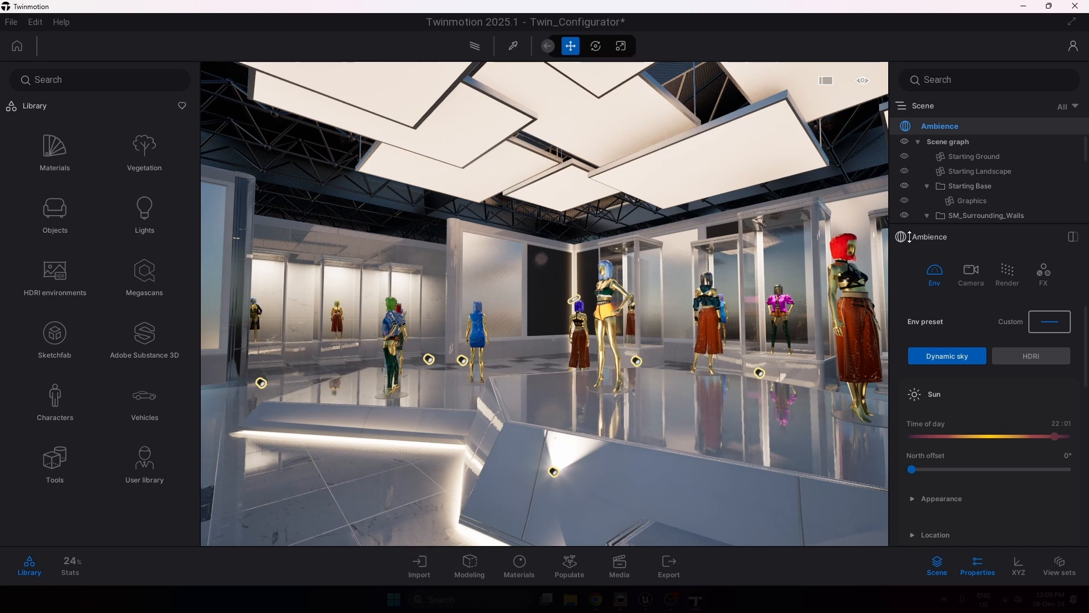
- Start a geometry import and review the mesh files in the TwinMotion_Tutorial folder, leaving without choosing one
click(422, 568)
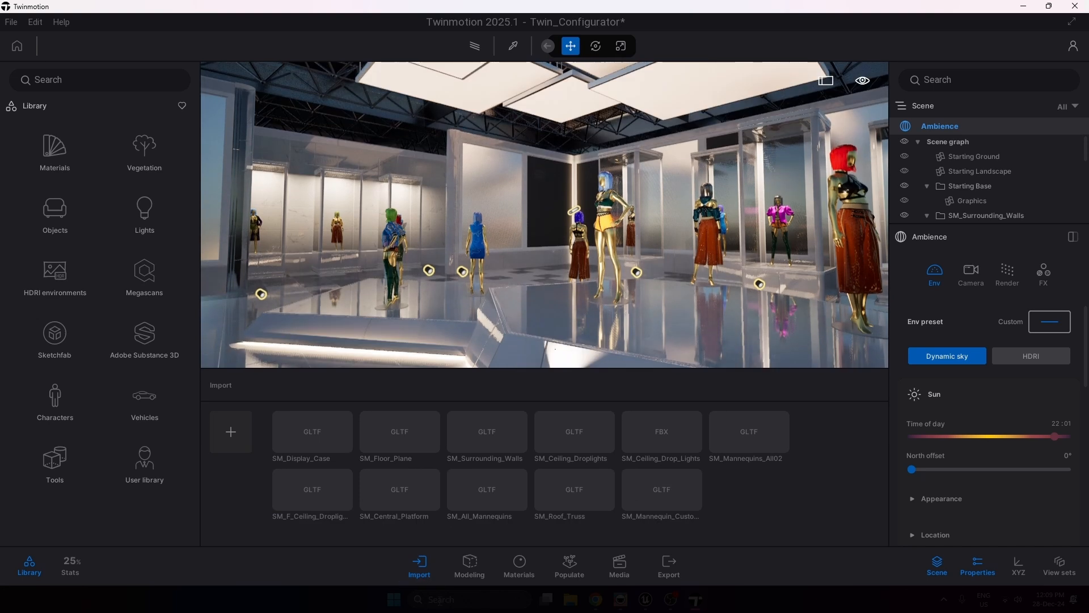
click(229, 438)
click(588, 285)
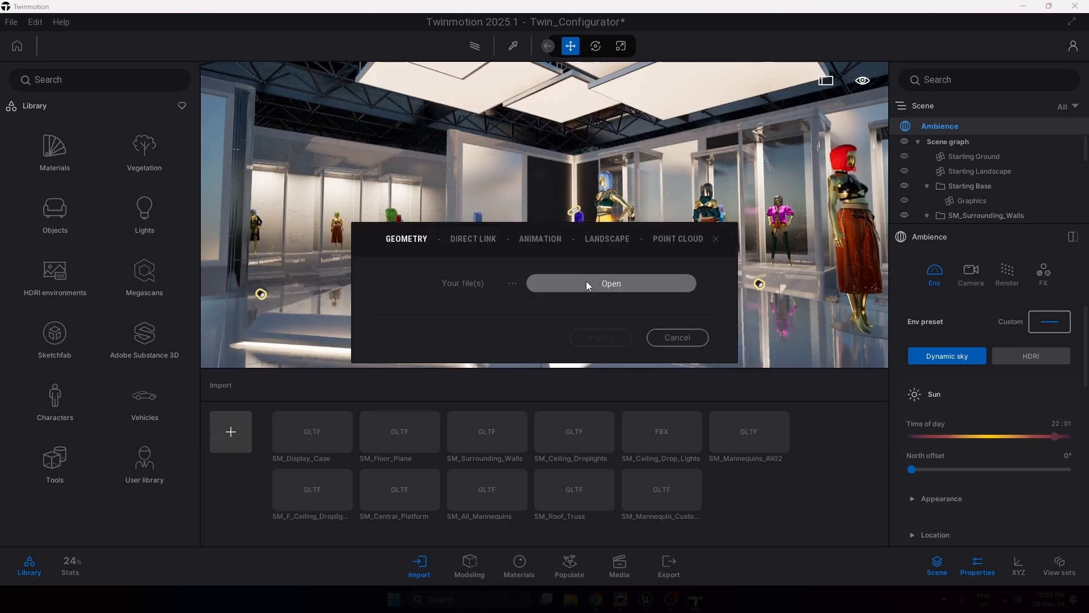
click(614, 256)
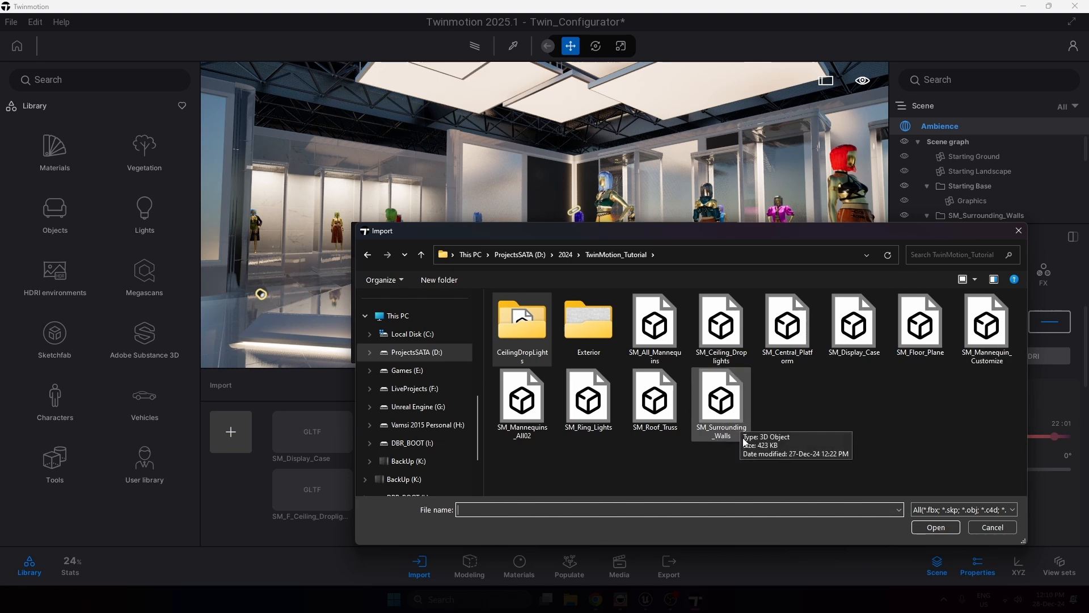
click(1000, 527)
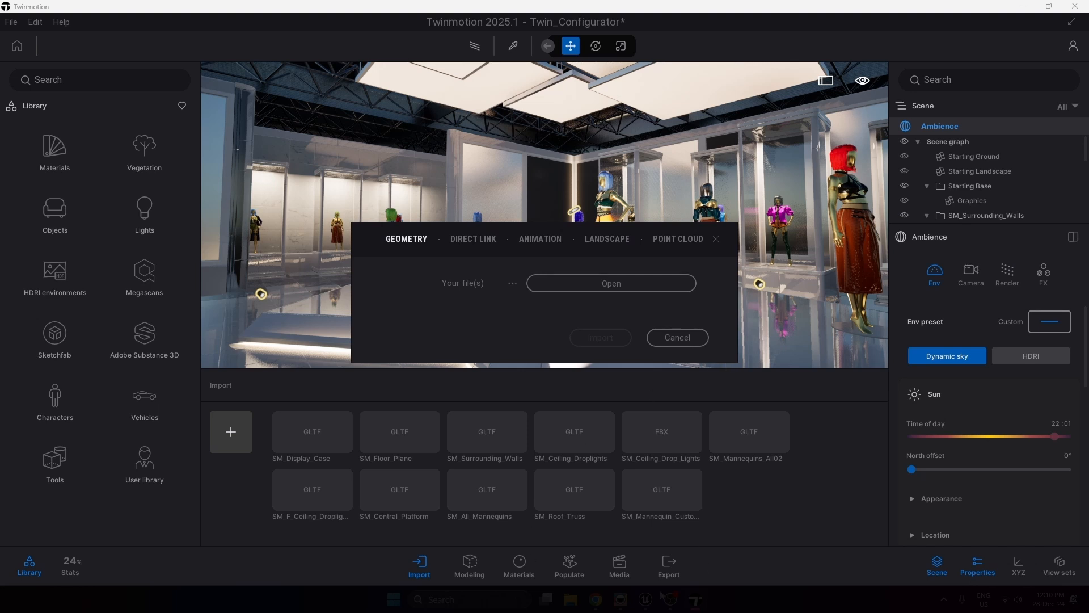
- Switch to Unreal Editor and check the transform values of the SM_F_Platform_01a and SM_F_Ceiling_Droplights_01a actors
click(646, 599)
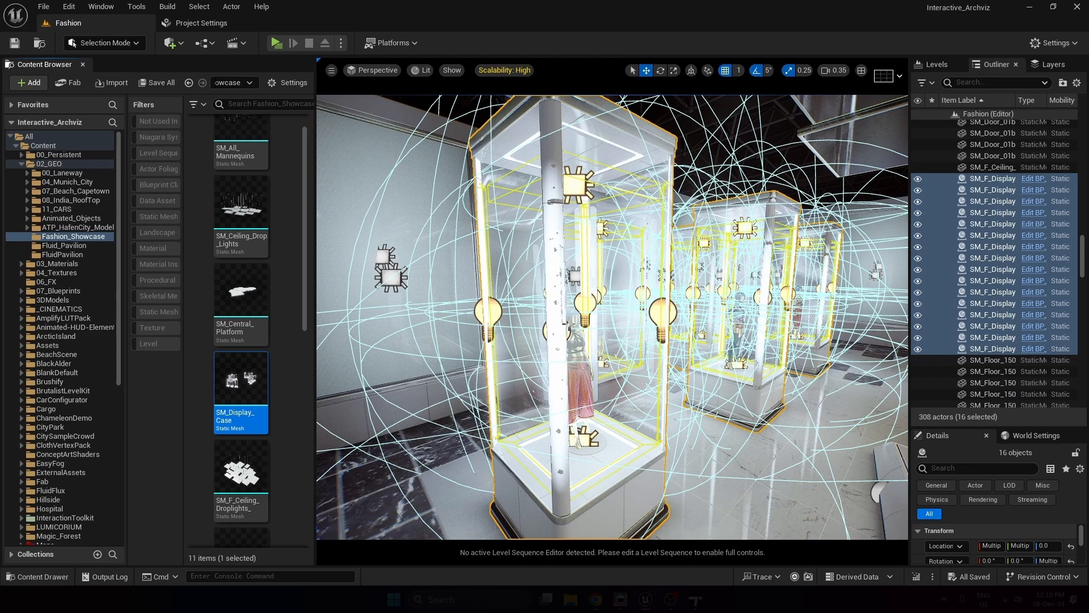
right_drag(648, 314, 602, 414)
key(s)
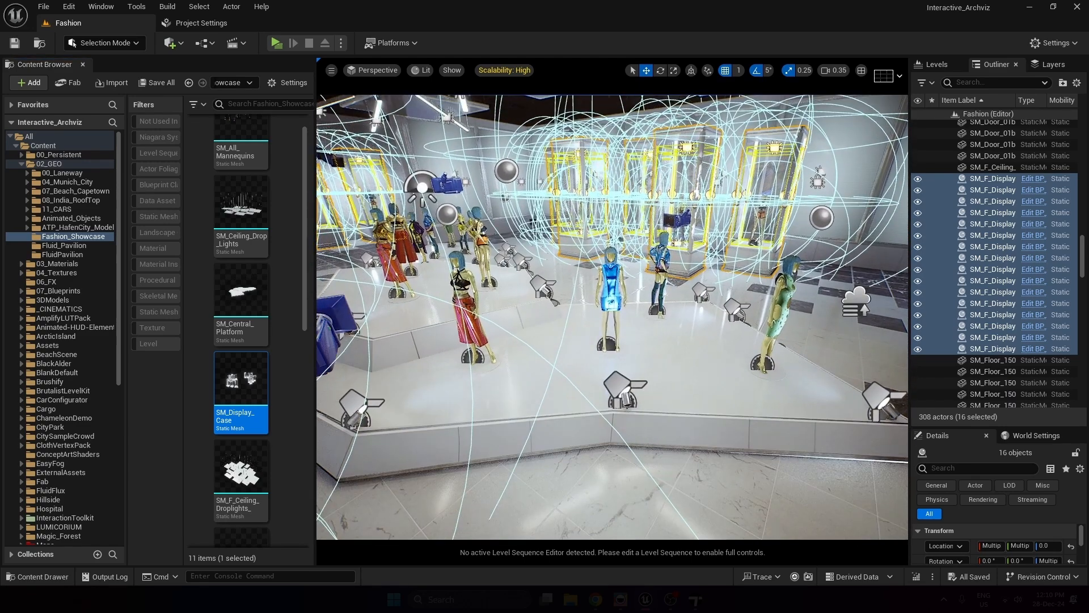
click(648, 335)
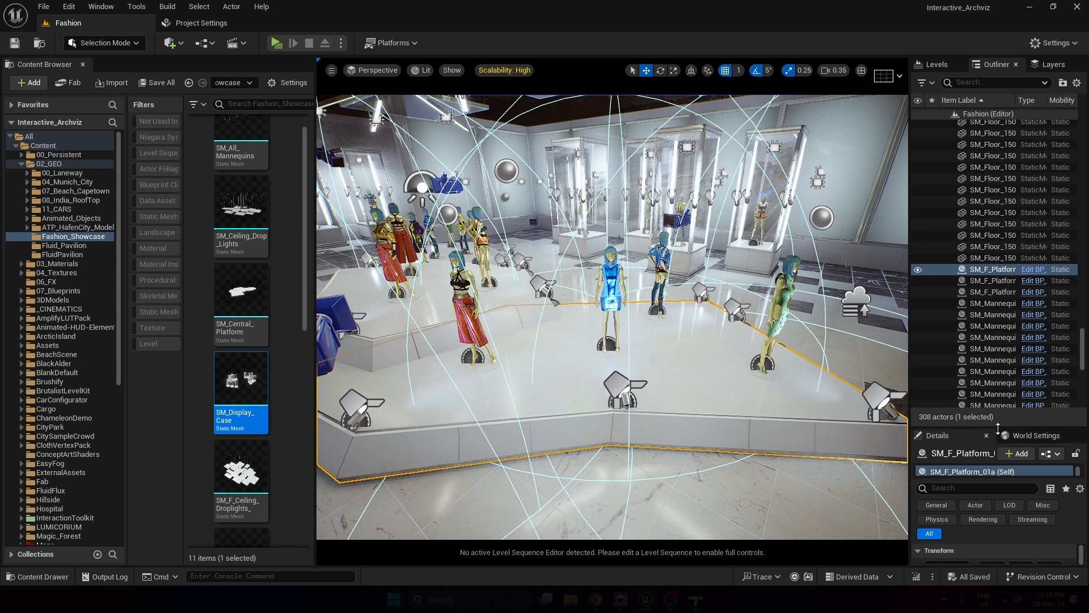
drag(997, 424, 993, 194)
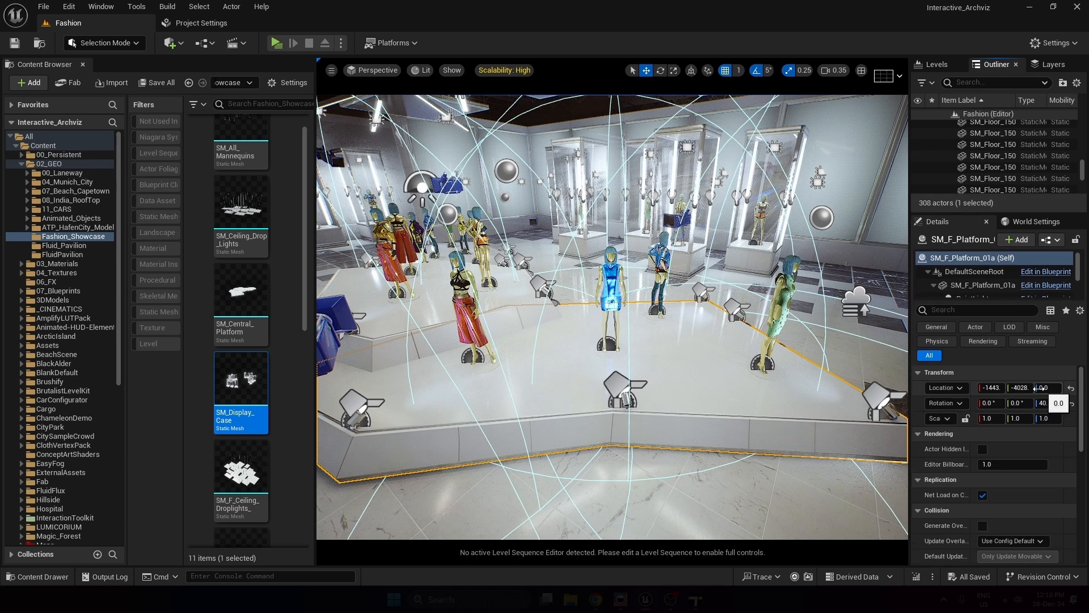
right_drag(621, 242, 586, 152)
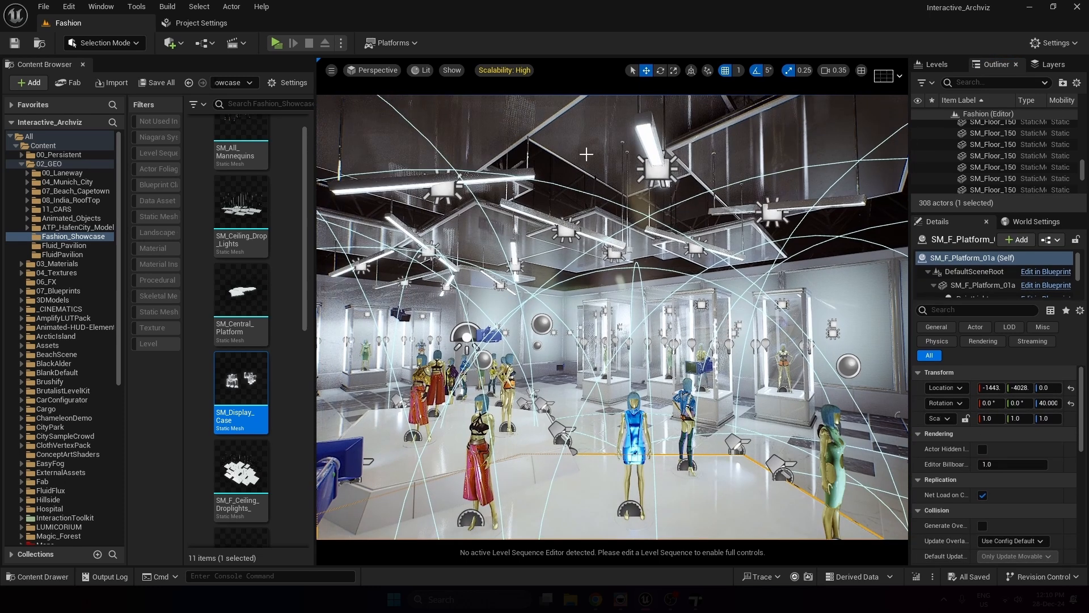
click(586, 129)
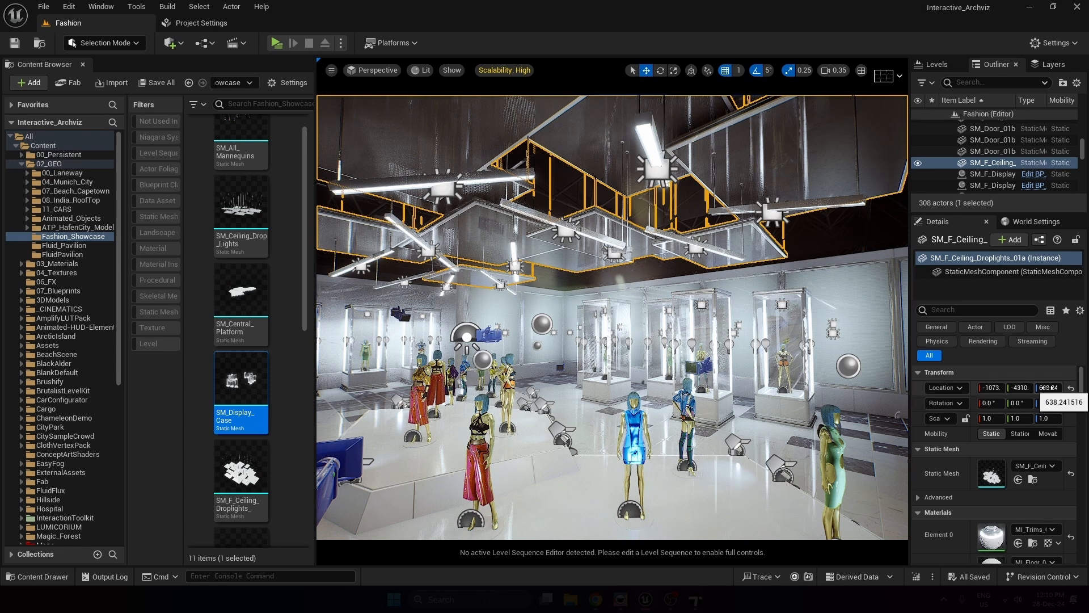
- Switch to Twinmotion, leave the geometry import and display the XYZ transform values of the ceiling drop lights mesh
click(698, 602)
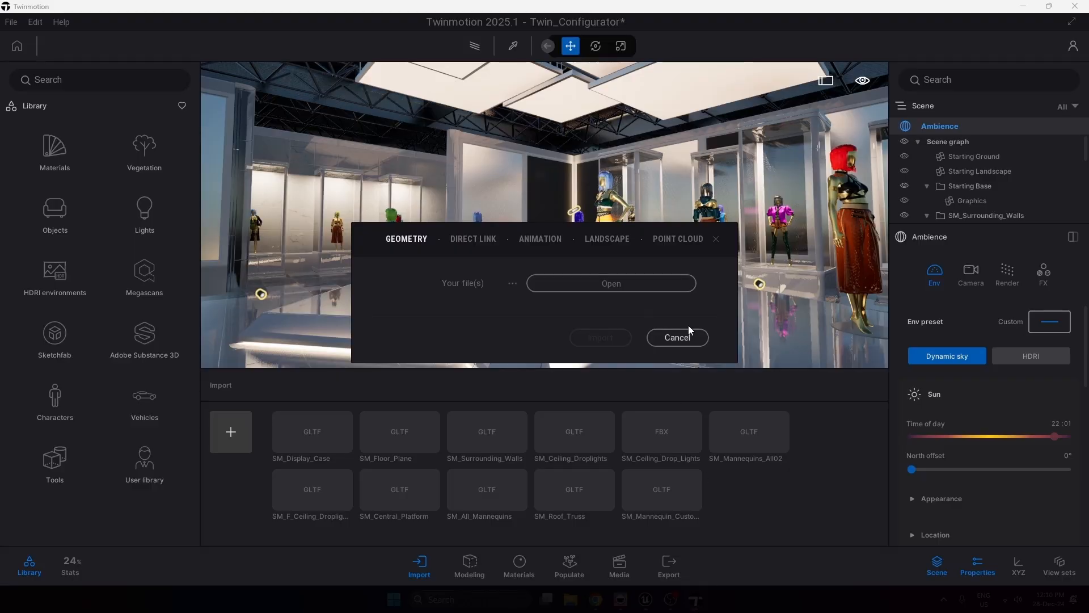
click(717, 239)
right_drag(717, 238, 669, 111)
click(669, 110)
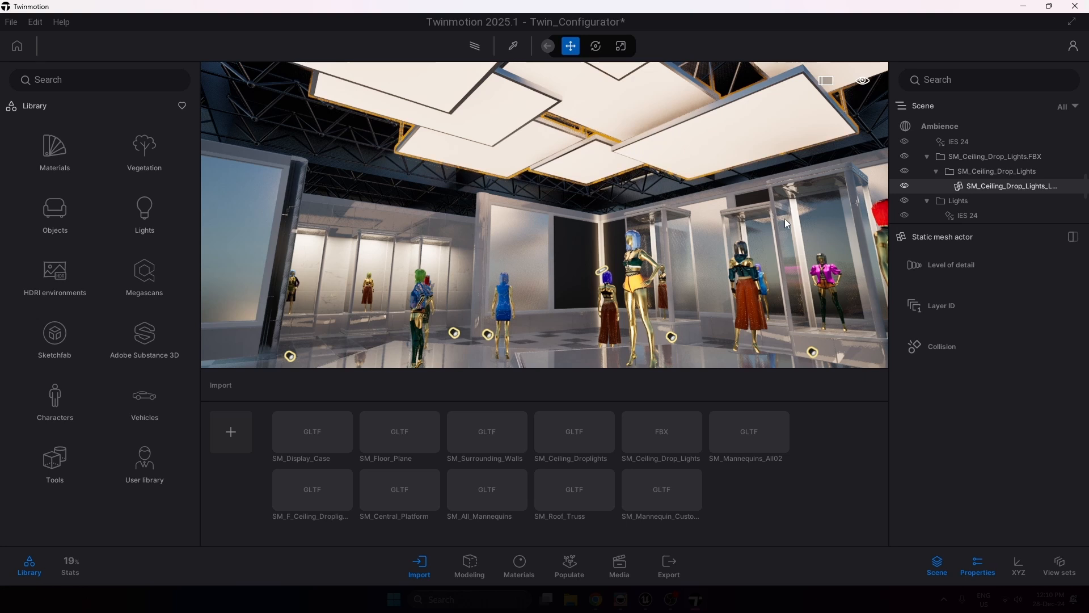
click(978, 567)
click(975, 573)
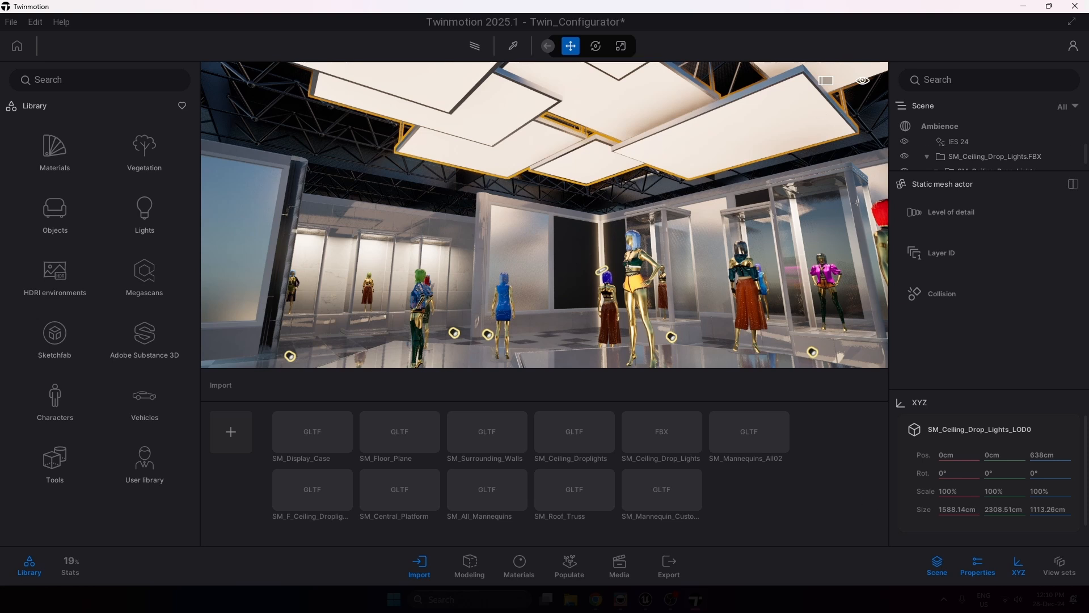
- Switch back to Unreal Editor and view the Fashion showroom from beside the central platform and glass display cases
key(alt+Tab)
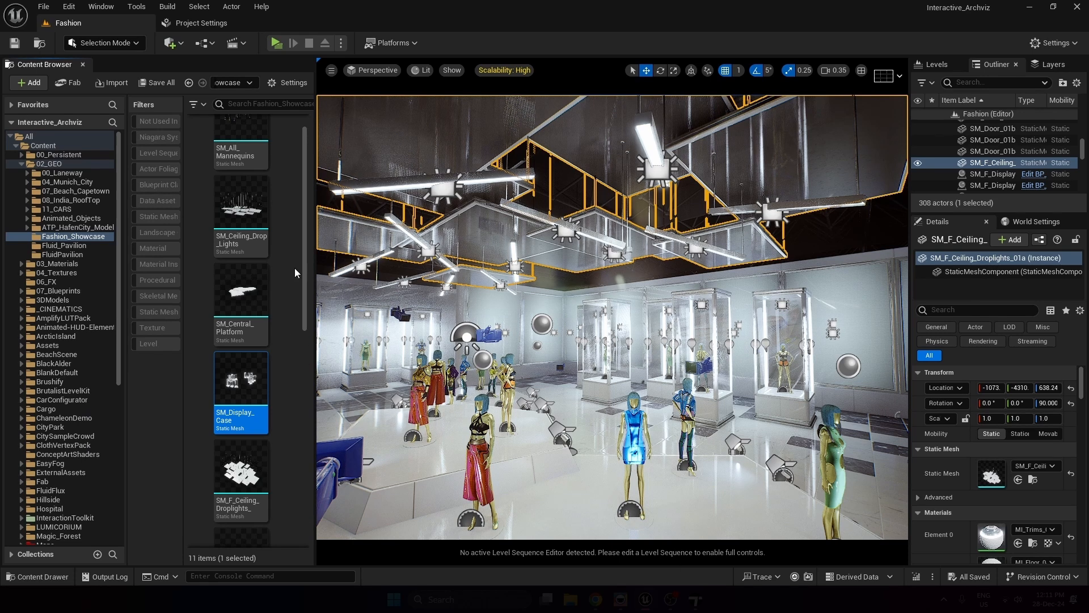
scroll(302, 260, up, 1)
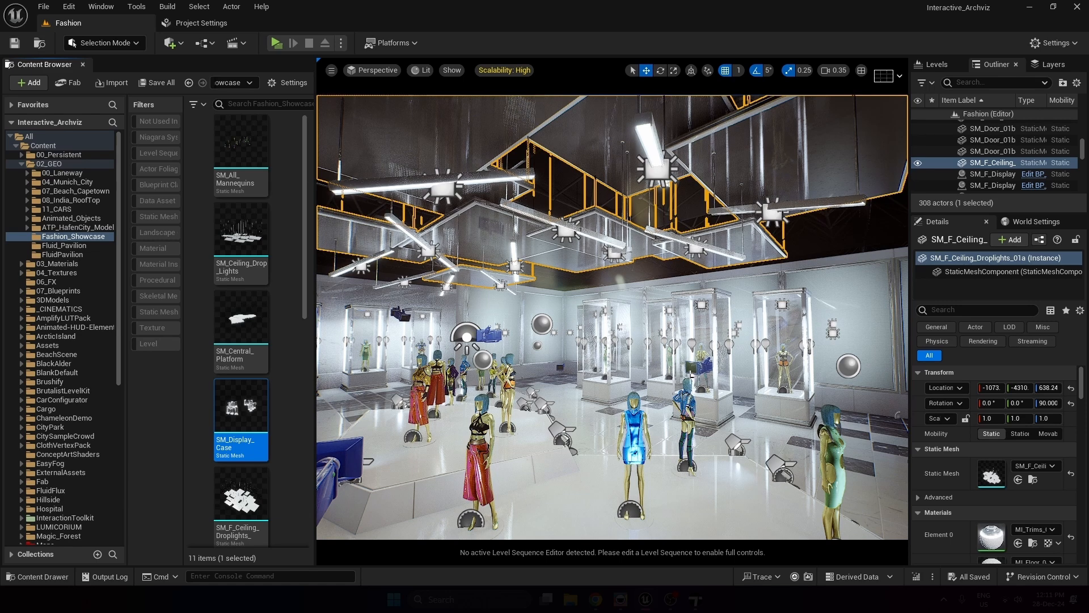
right_drag(663, 363, 453, 363)
right_drag(613, 340, 817, 326)
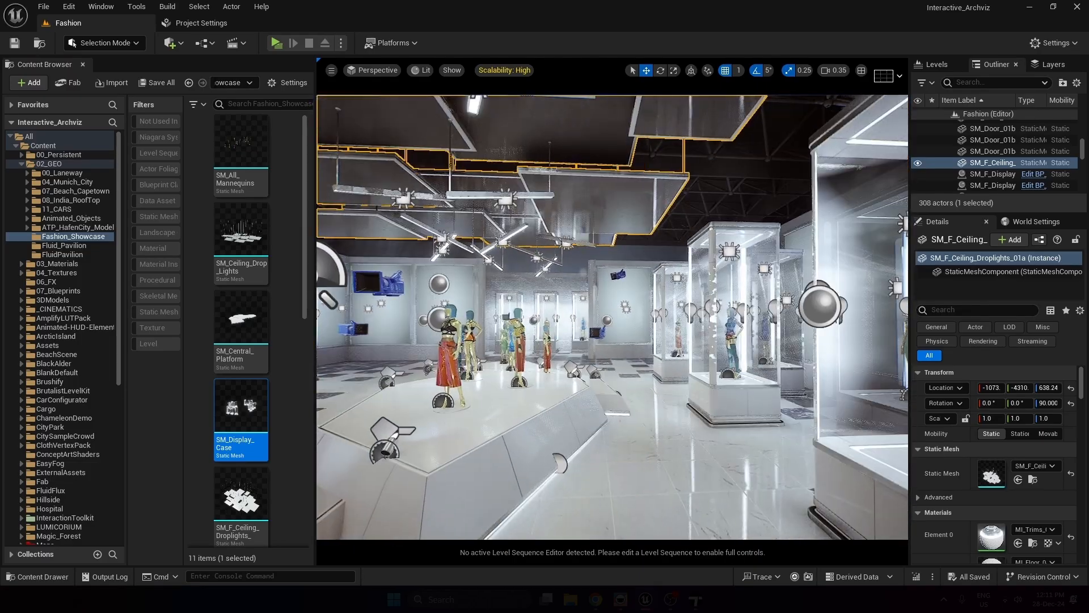